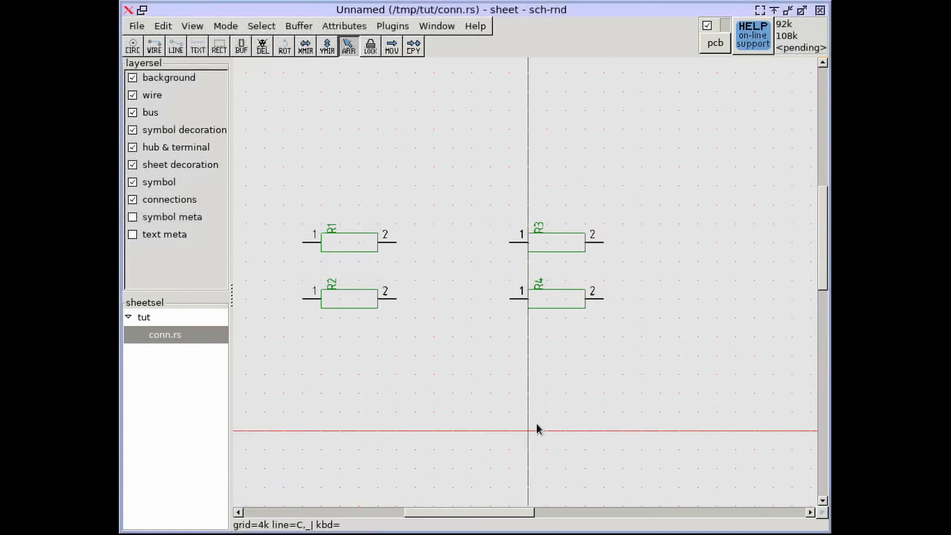
Draw a straight wire connecting terminal 2 of R1 to terminal 1 of R3.
key("F11")
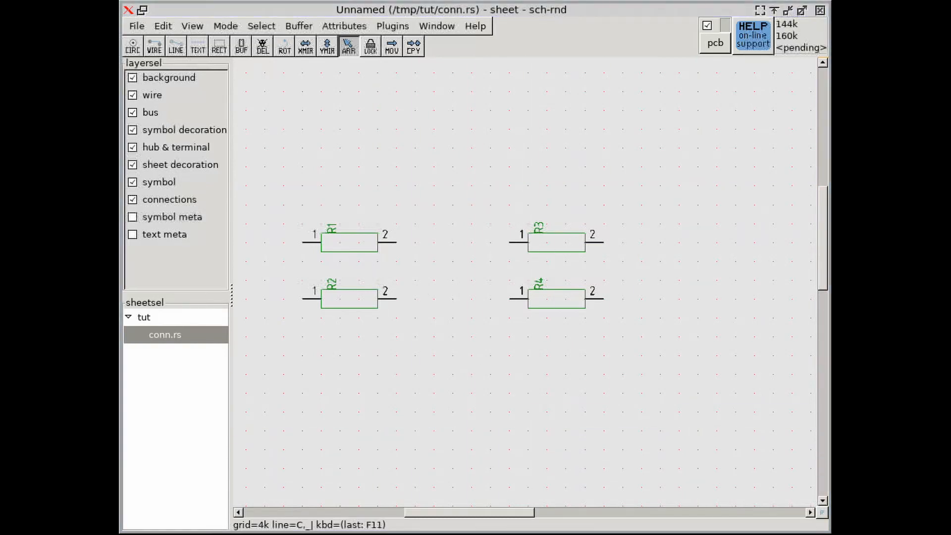
left_click(155, 48)
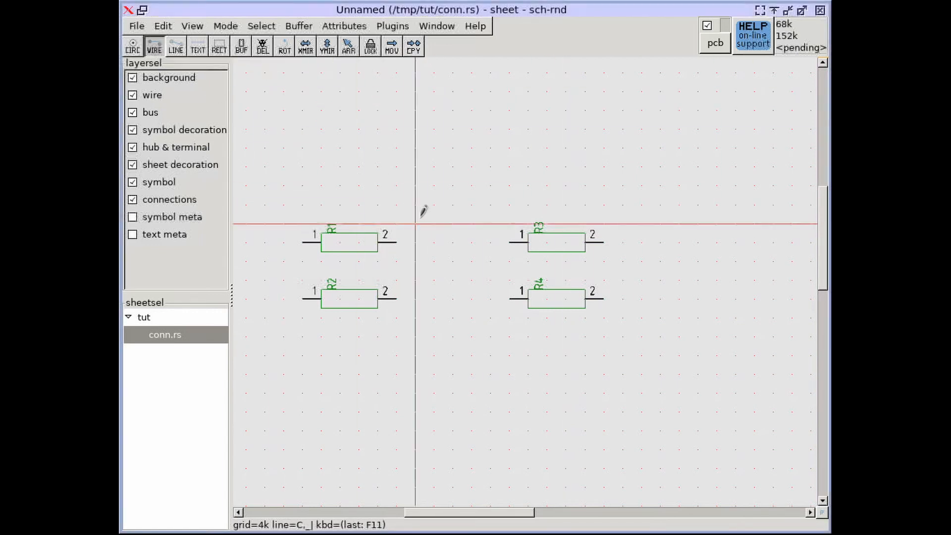
scroll(411, 238, "up", 2)
left_click(394, 233)
left_click(615, 232)
key("Escape")
Inspect the R1–R3 wire's anonymous net and its connected ports in the abstract model.
key("w")
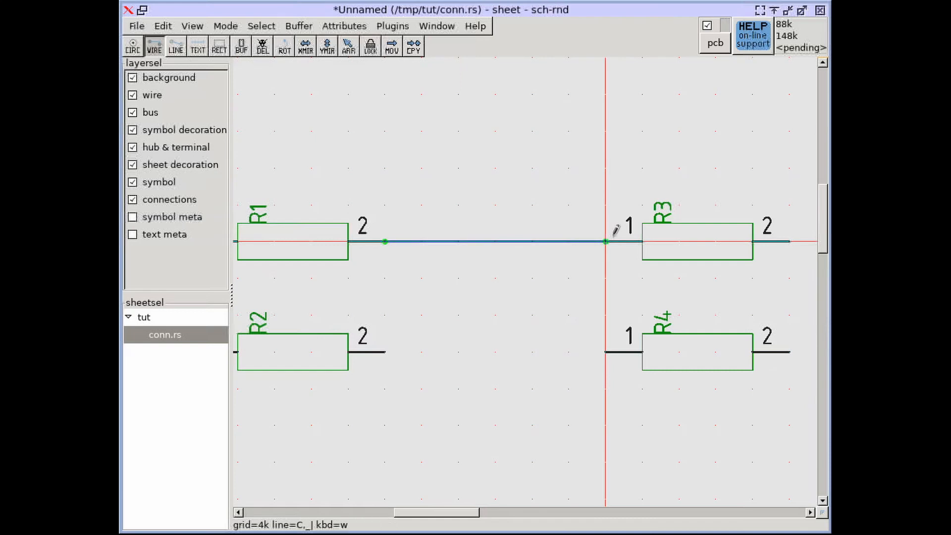
key("a")
left_click(457, 130)
left_click(484, 148)
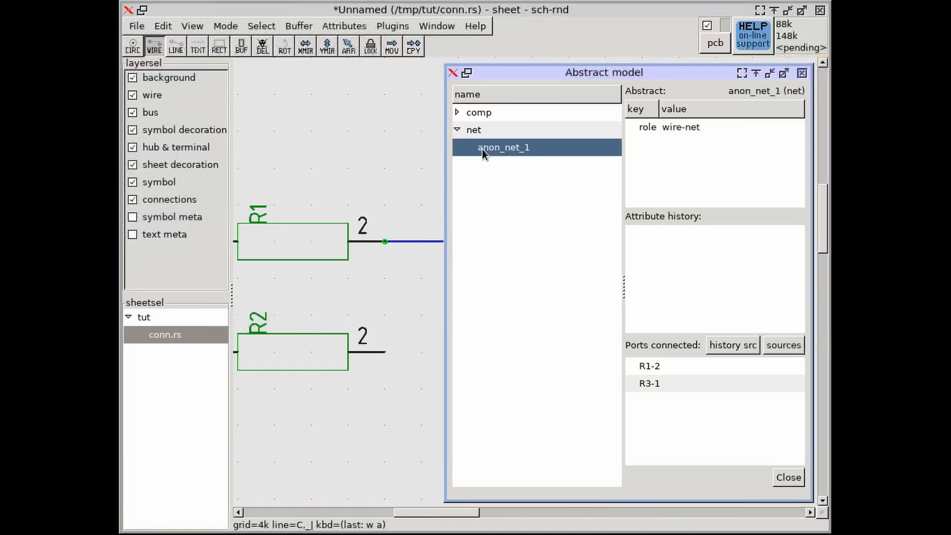
left_click(657, 369)
left_click(653, 384)
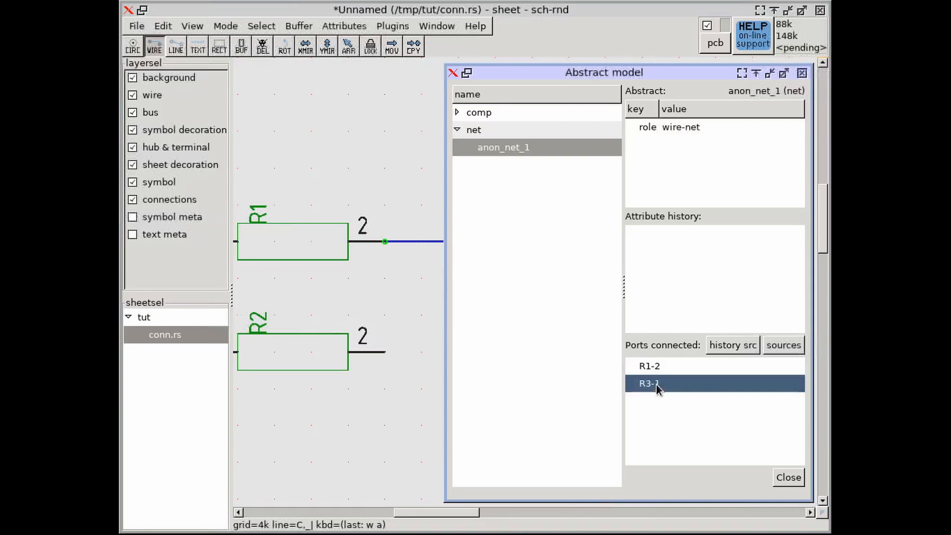
left_click(789, 477)
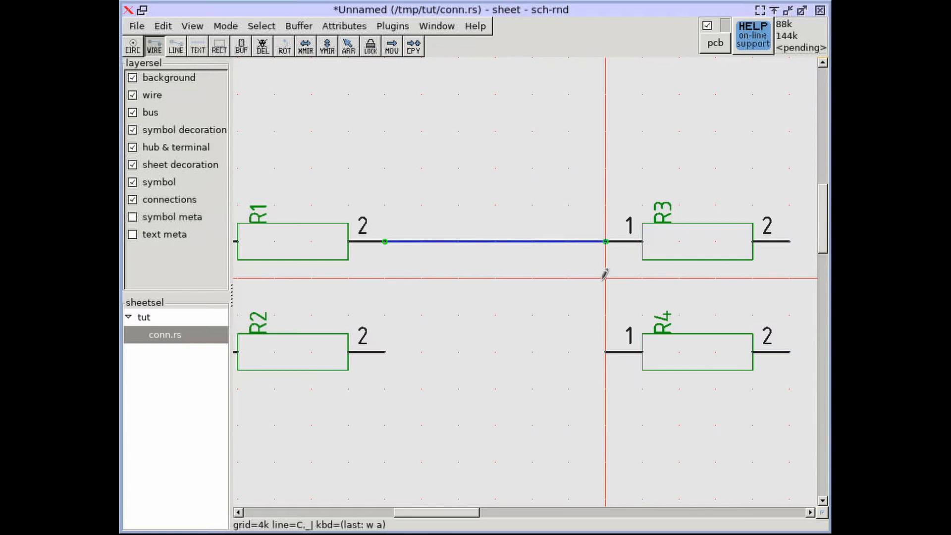
Revert the sheet to its saved version and draw two wires, from R1 terminal 2 to R3 terminal 1 and from R2 terminal 2 to R4 terminal 1.
key("f")
key("r")
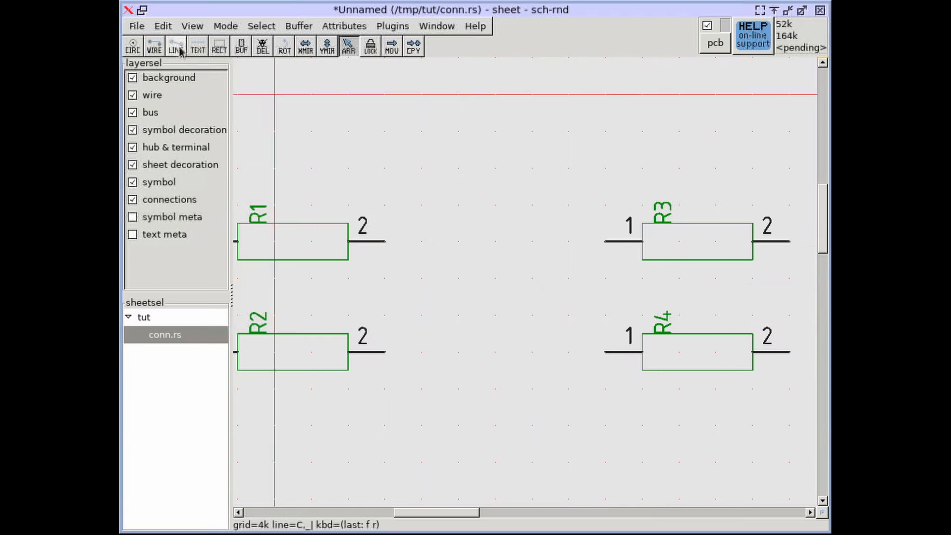
left_click(154, 46)
left_click(388, 233)
left_click(606, 241)
key("Escape")
left_click(395, 347)
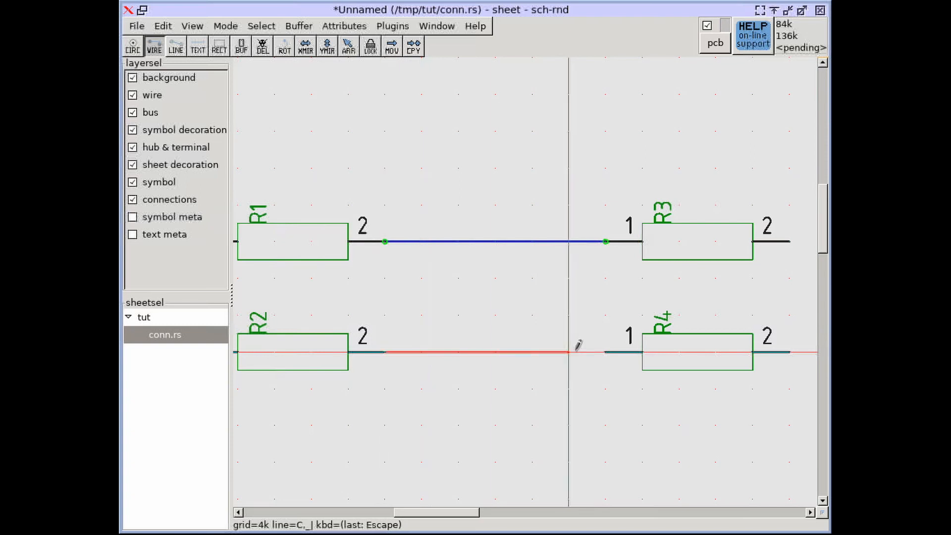
left_click(604, 347)
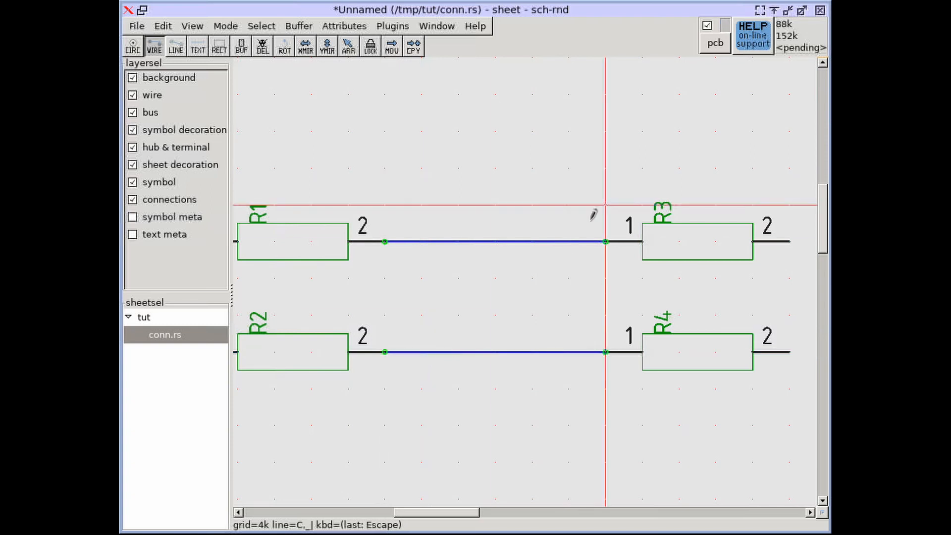
key("Escape")
Check the list of nets in the abstract model for the two separate wires.
key("w")
key("a")
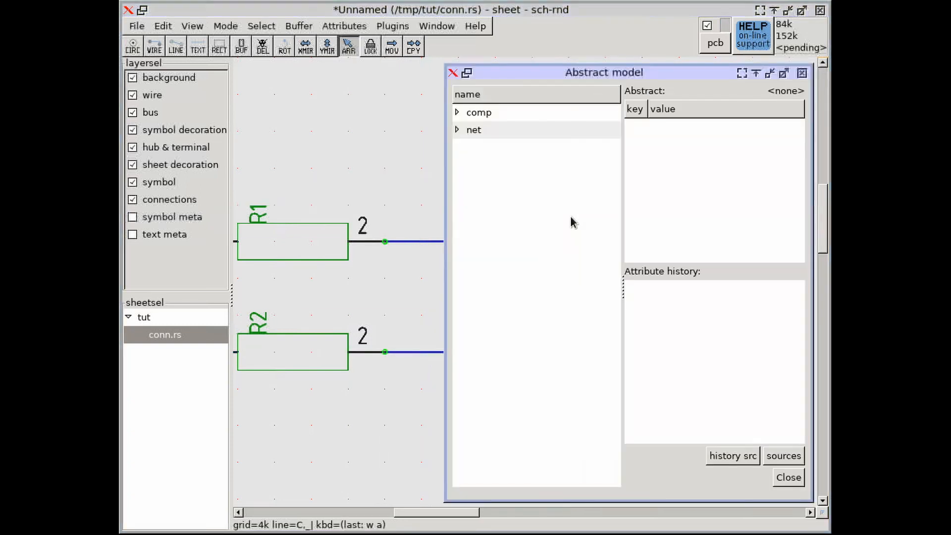
left_click(457, 130)
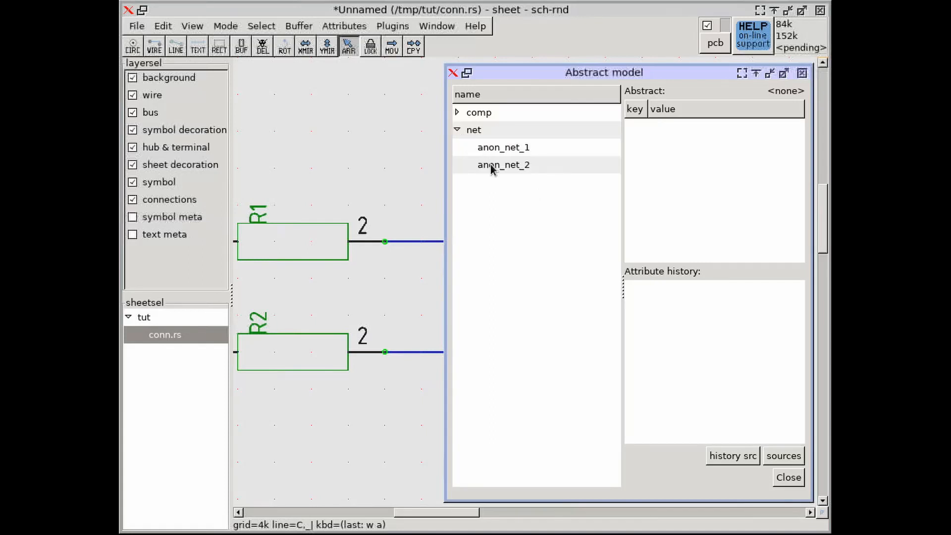
left_click(789, 478)
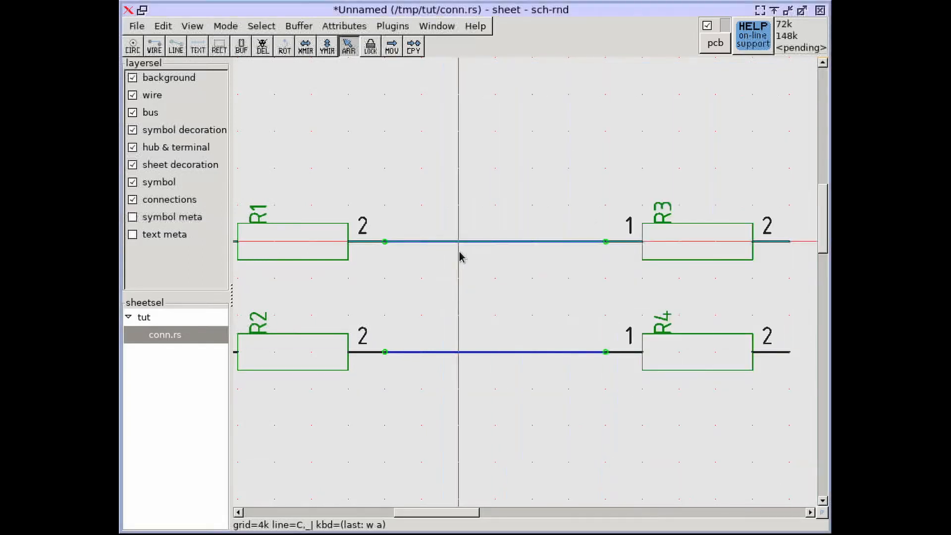
Set the name attribute of the wire net between R1 and R3 to net123.
key("a")
key("a")
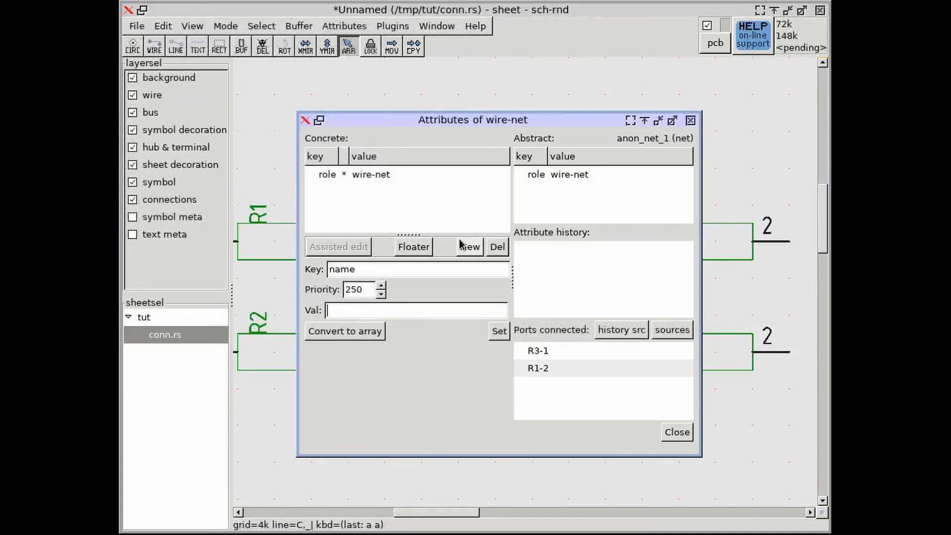
key("Return")
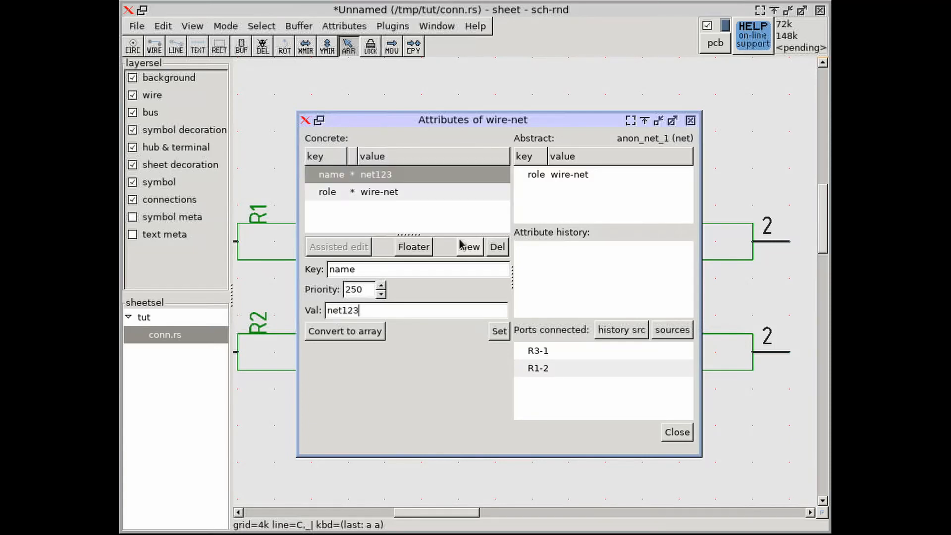
left_click(677, 432)
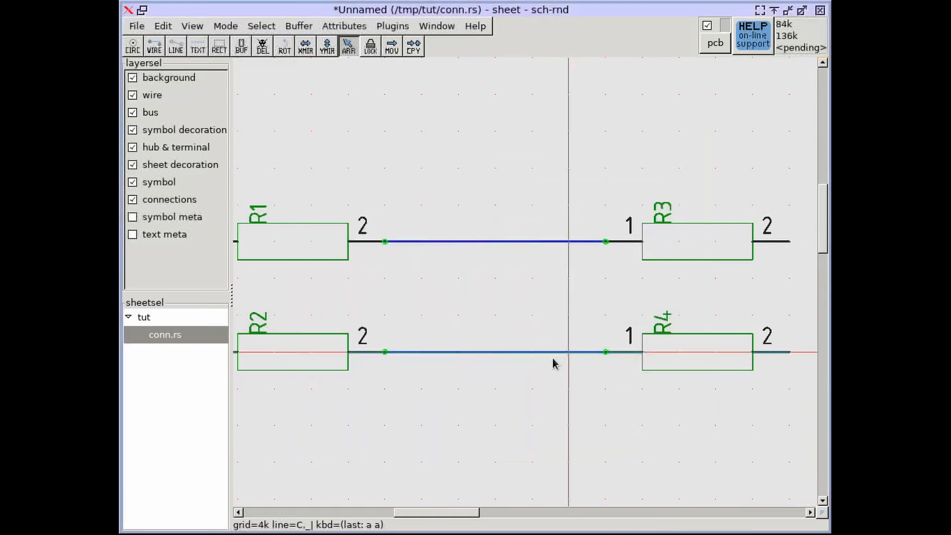
Give the wire net between R2 and R4 the same name attribute, net123.
key("a")
key("a")
type("net123")
key("Return")
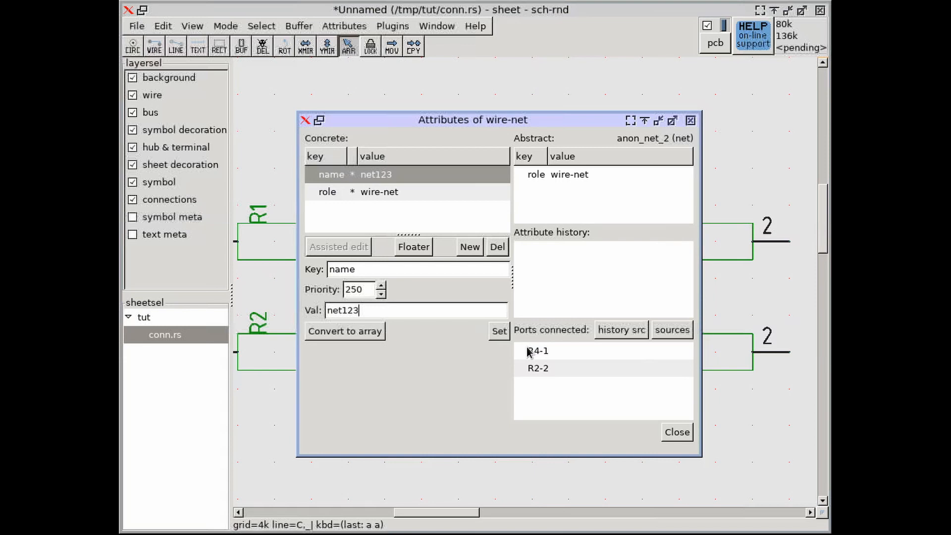
key("Escape")
Inspect net123 and its connected ports in the abstract model.
key("w")
key("a")
left_click(457, 131)
left_click(485, 148)
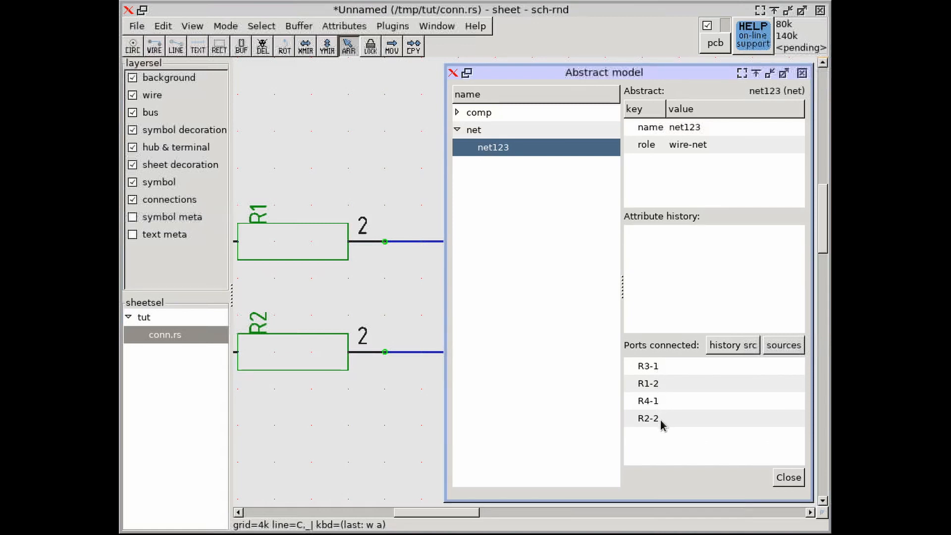
left_click(789, 479)
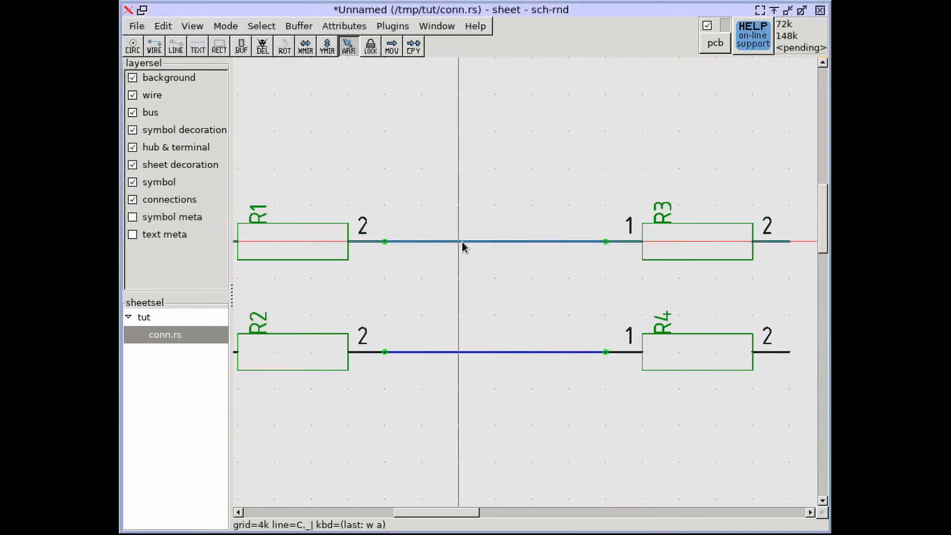
Add a floater for the name attribute to both net123 wires so the net name is shown on the sheet.
key("a")
key("a")
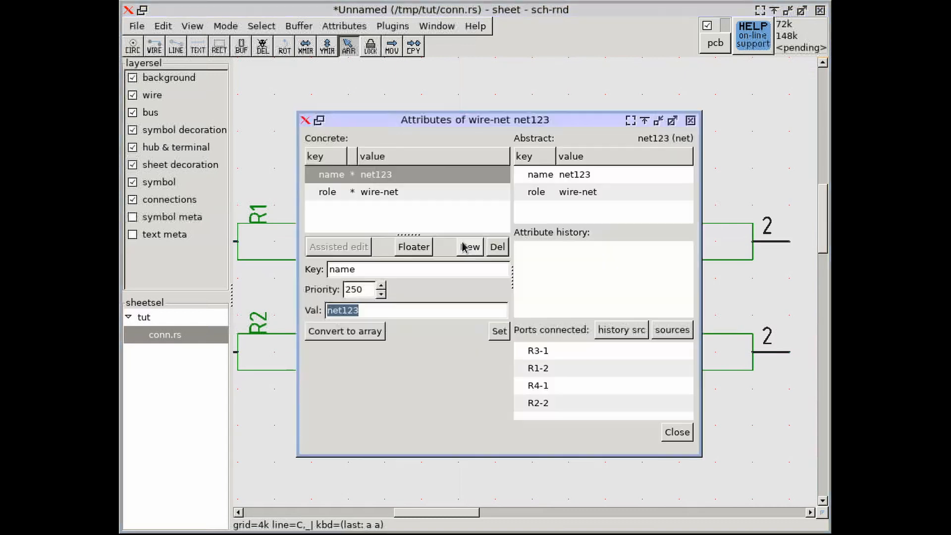
left_click(675, 432)
key("a")
key("a")
left_click(414, 247)
left_click(677, 433)
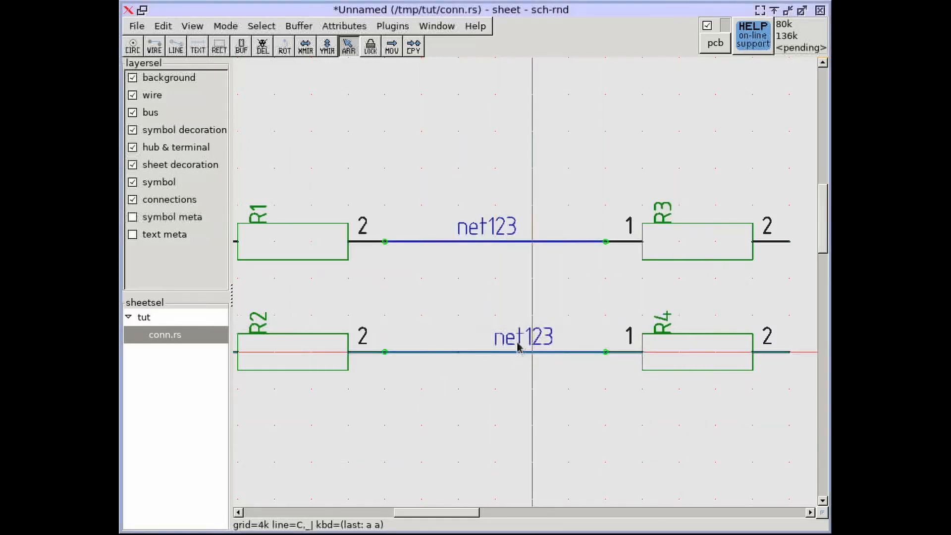
Move the net123 label of the R2–R4 wire so it lines up under the R1–R3 wire's label.
key("bracketleft")
left_click_drag(511, 337, 475, 332)
key("bracketright")
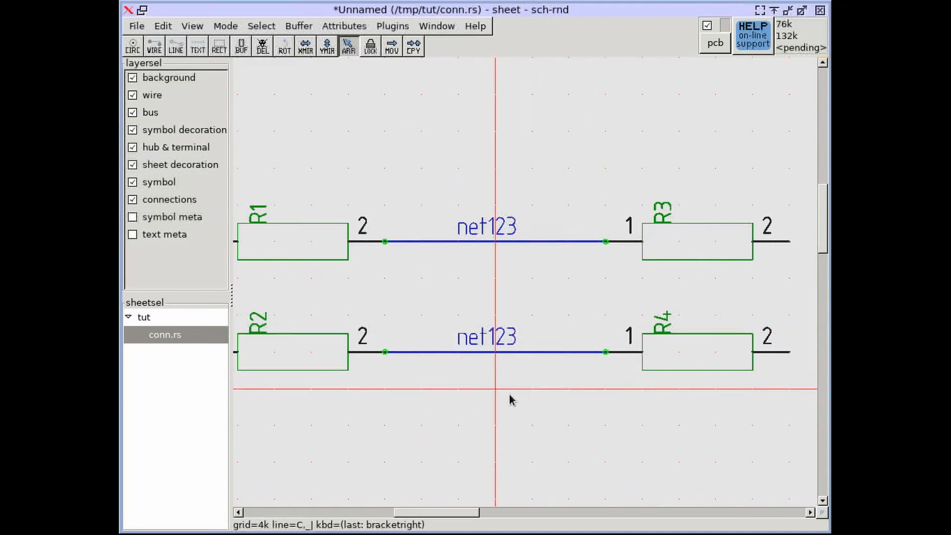
Revert the sheet to its saved version and draw a wire stub about 8k long from R1 terminal 2 towards R3.
key("f")
key("r")
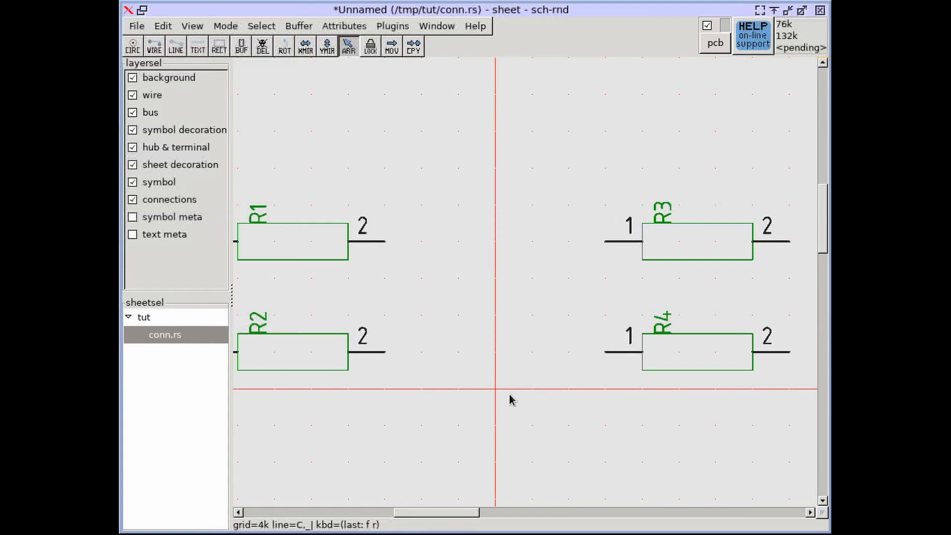
left_click(154, 46)
left_click(385, 243)
left_click(446, 236)
key("Escape")
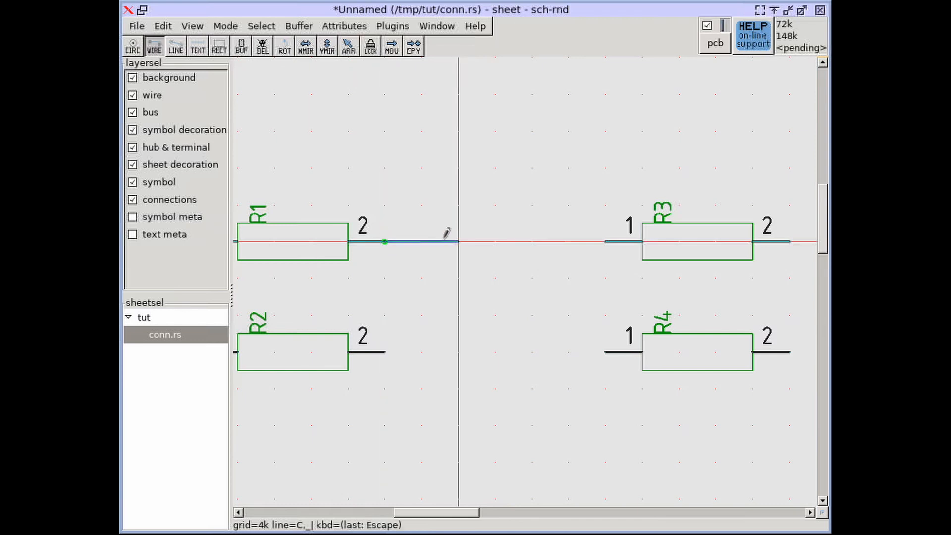
key("a")
key("a")
key("Escape")
key("Escape")
Name the wire stub at R1 mynet and add a floater showing its name on the sheet.
scroll(446, 246, "up", 2)
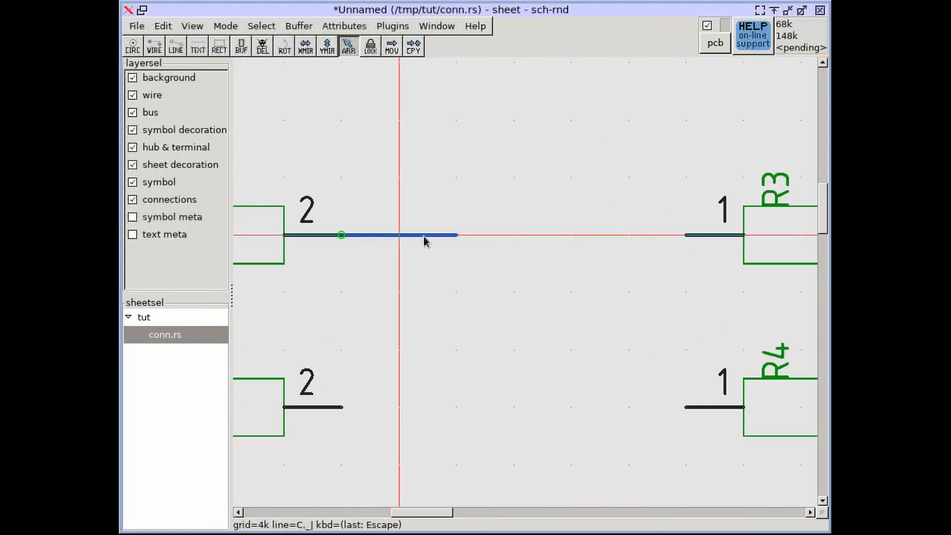
key("a")
key("a")
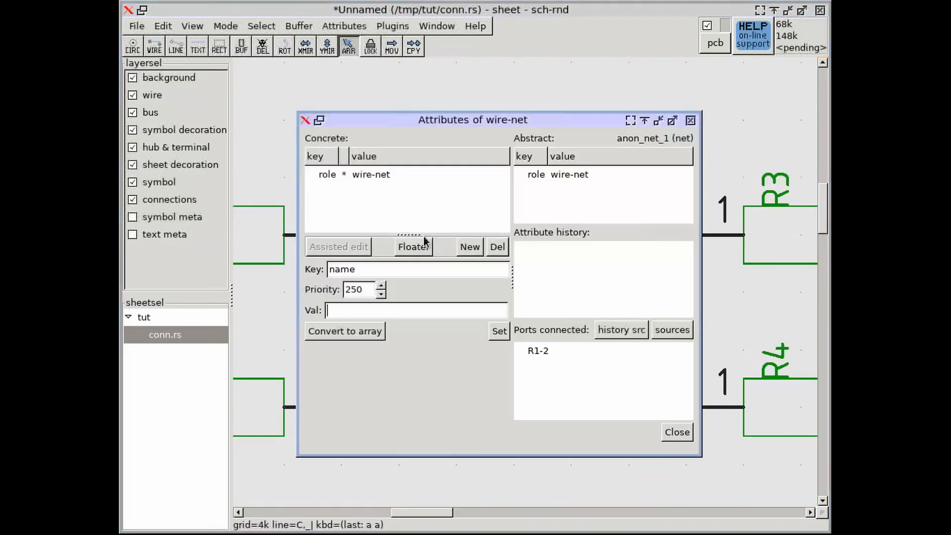
left_click(383, 313)
type("mynet")
key("Return")
left_click(414, 247)
left_click(675, 433)
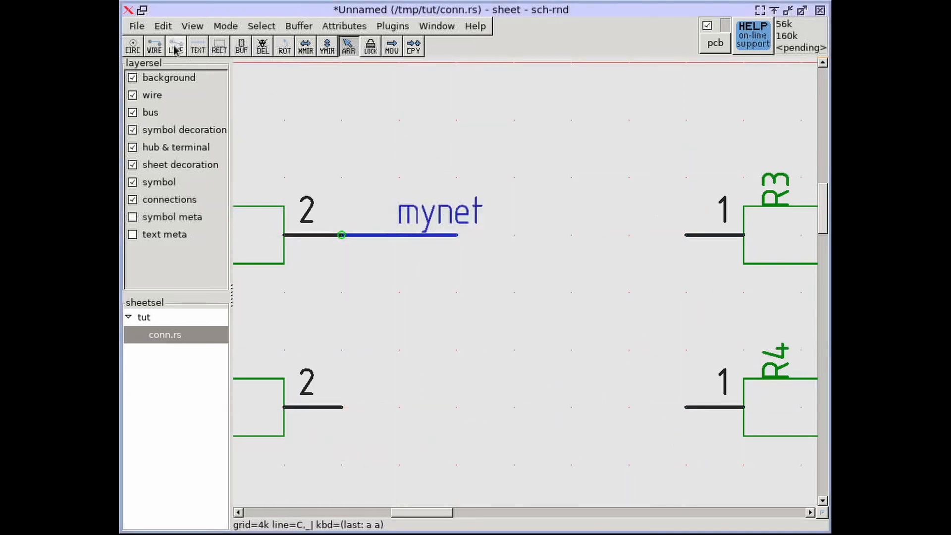
Draw a wire stub about 8k long from R3 terminal 1 towards R1, leaving a gap between the two stubs.
left_click(154, 46)
left_click(686, 235)
left_click(571, 235)
key("Escape")
scroll(586, 232, "down", 1)
middle_click_drag(586, 233, 554, 277)
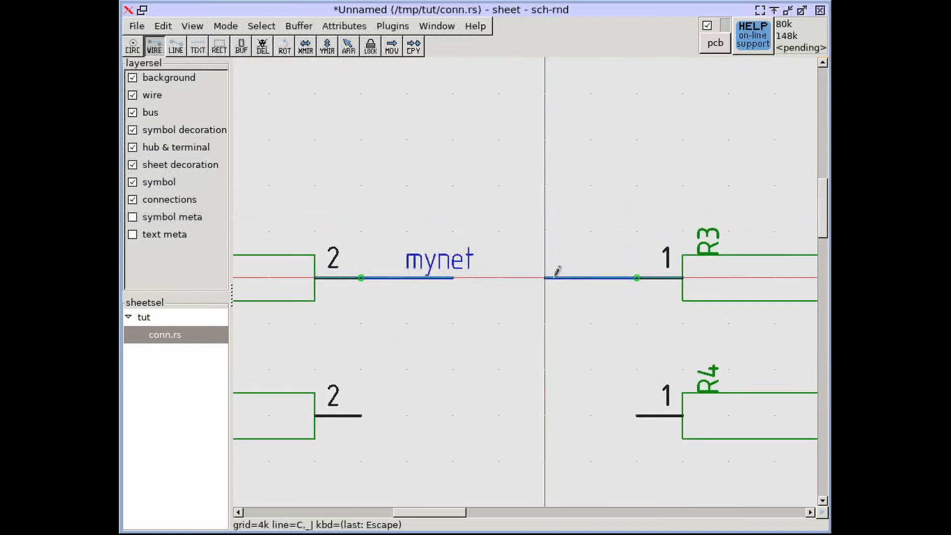
key("Escape")
Name the wire stub at R3 mynet and add a floater showing its name on the sheet.
key("a")
key("a")
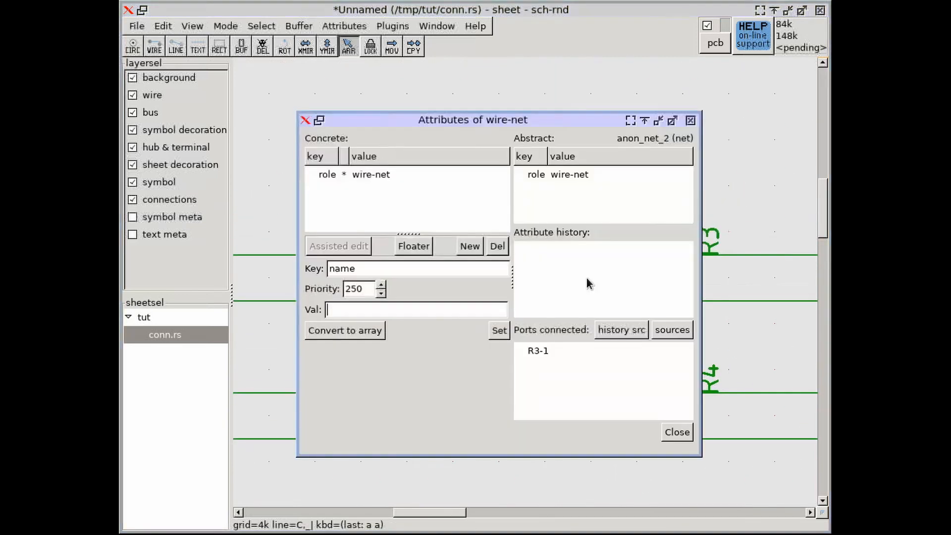
left_click(462, 305)
type("mynet")
key("Return")
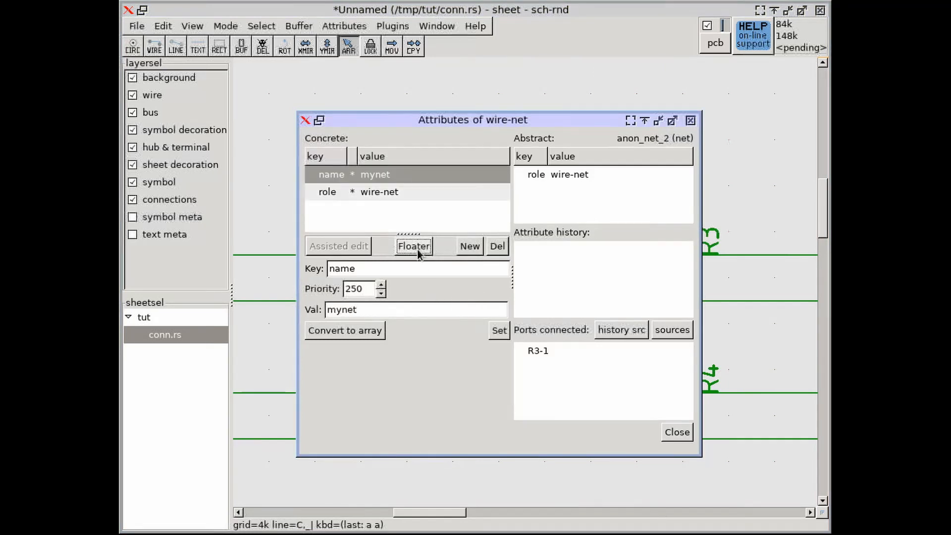
left_click(688, 432)
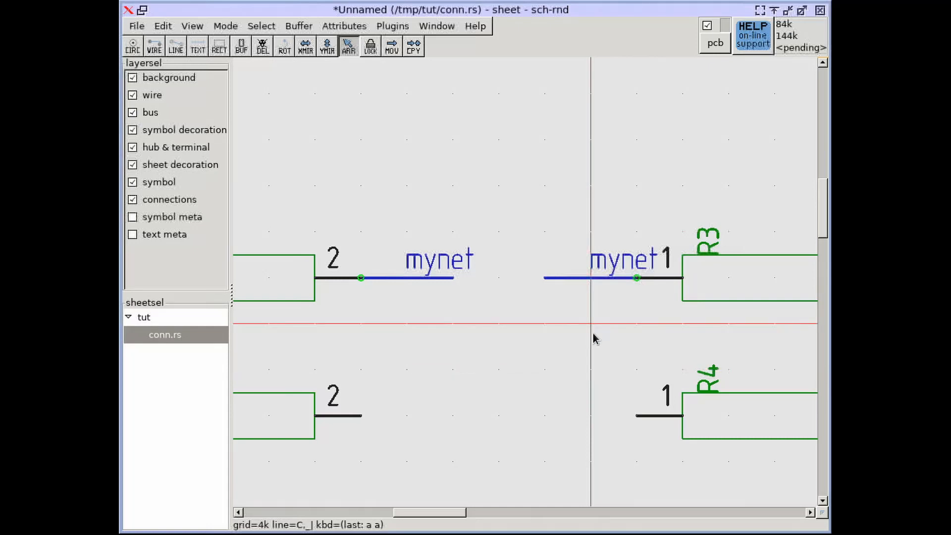
Inspect mynet and its connected ports in the abstract model.
key("w")
key("a")
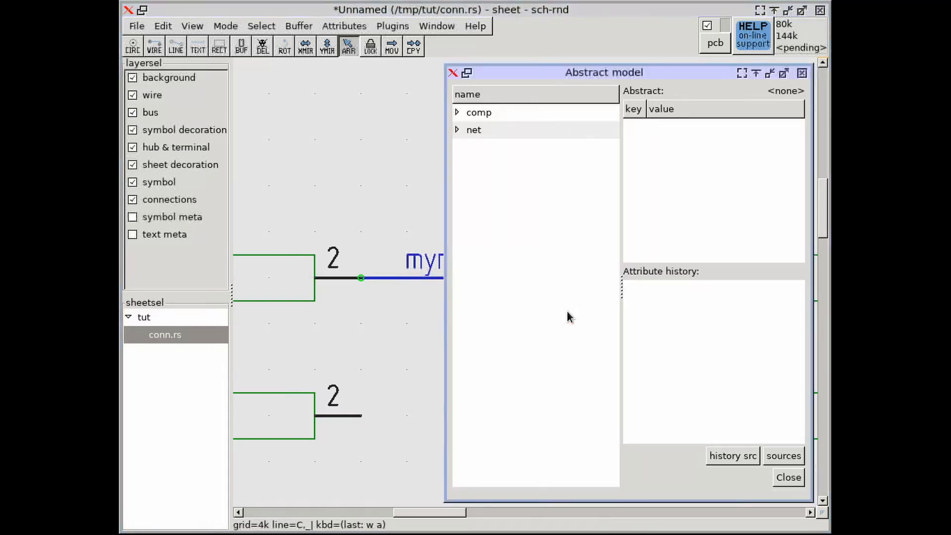
left_click(457, 129)
left_click(491, 147)
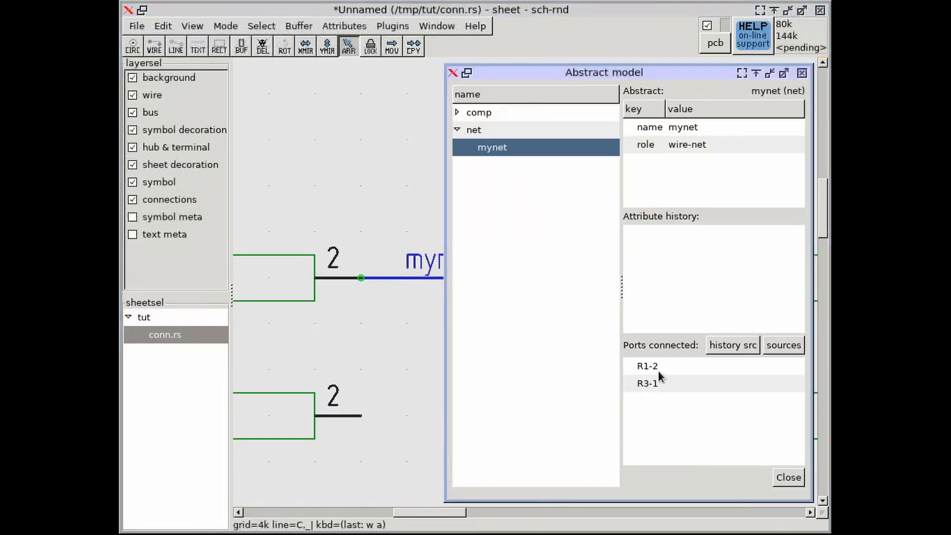
left_click(789, 477)
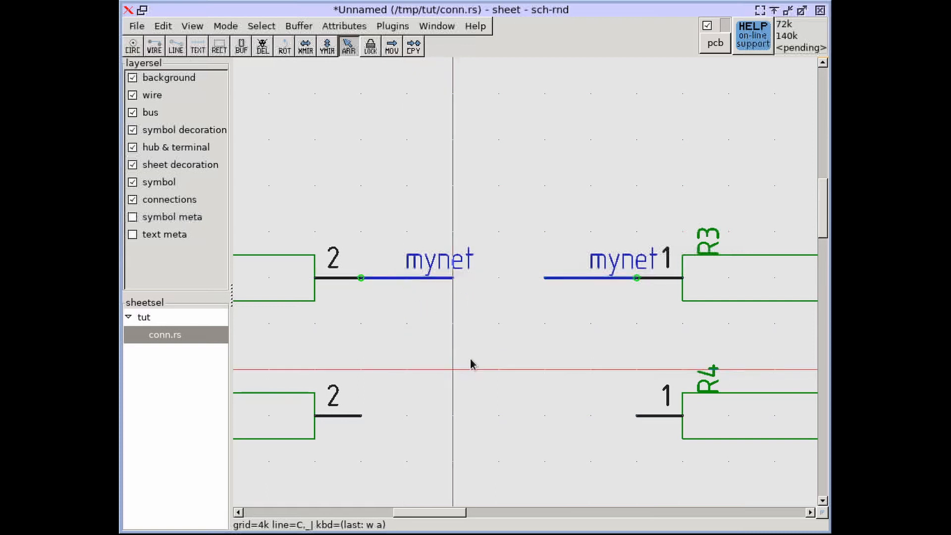
Revert the sheet to its saved version, discarding the two mynet wire stubs.
key("f")
key("r")
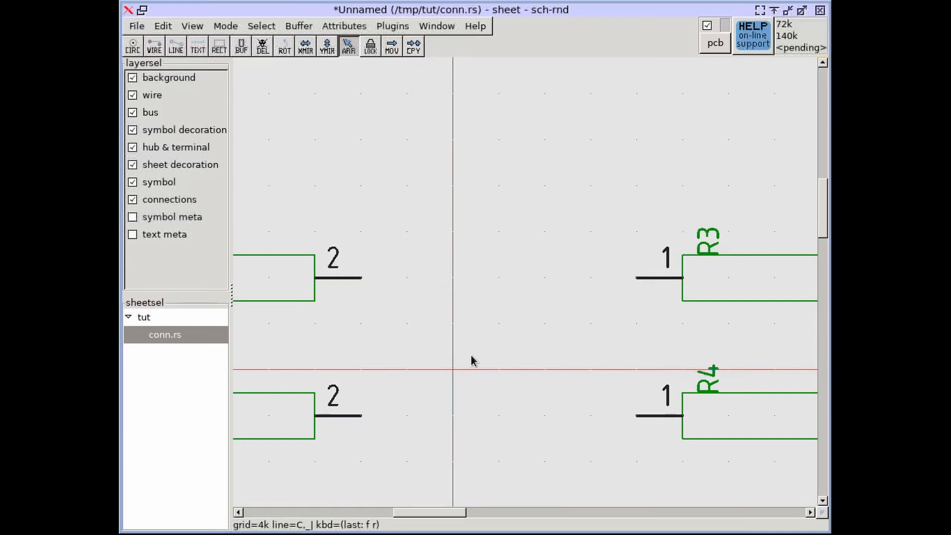
scroll(471, 361, "down", 1)
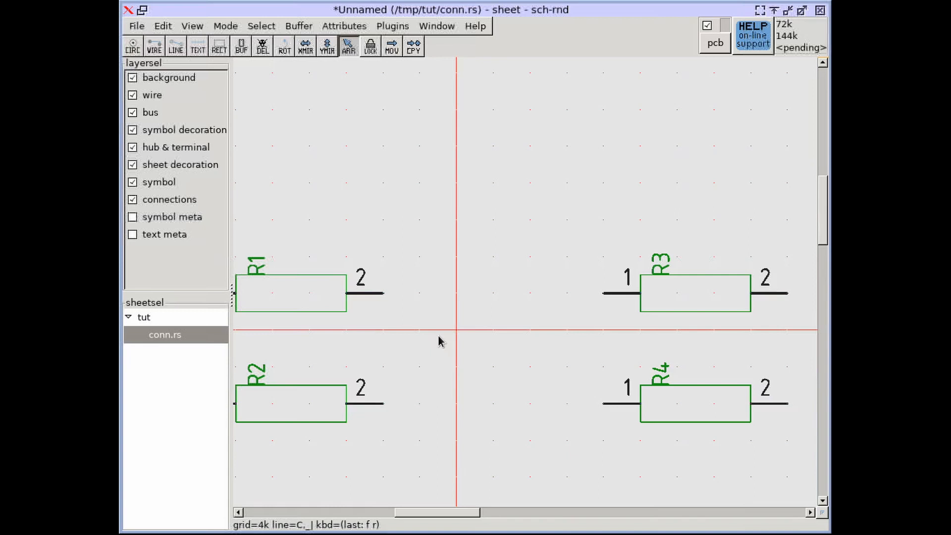
Add a new attribute with the key connect to symbol R1, leave its value empty, and convert it to an array.
left_click(154, 46)
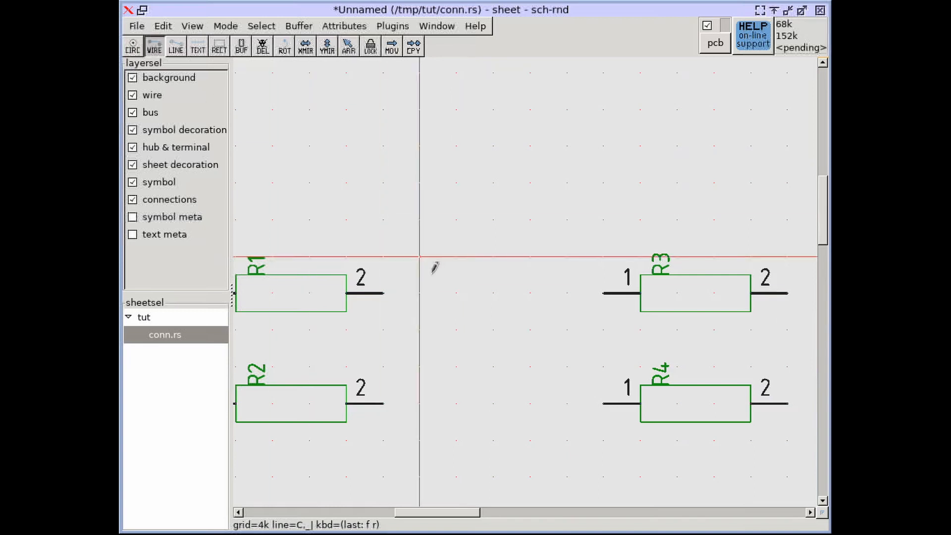
key("Escape")
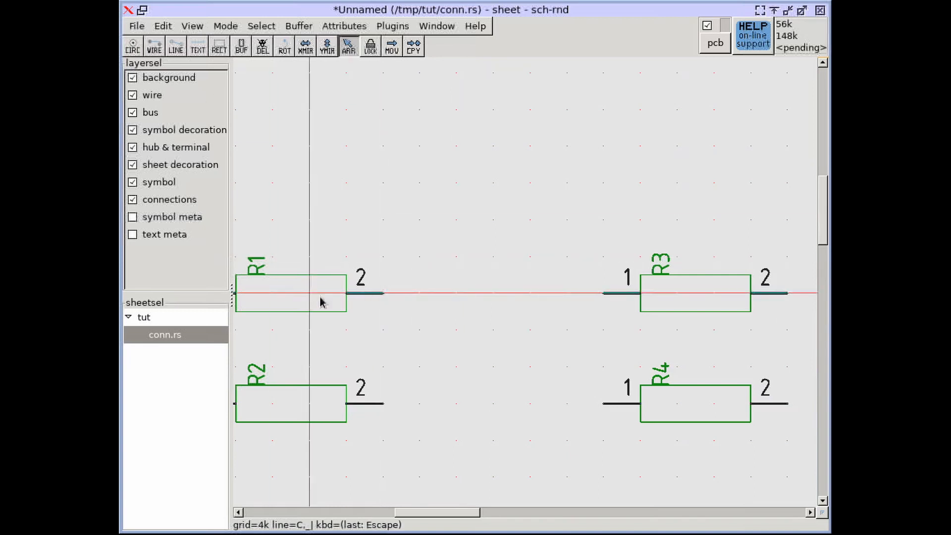
key("a")
key("a")
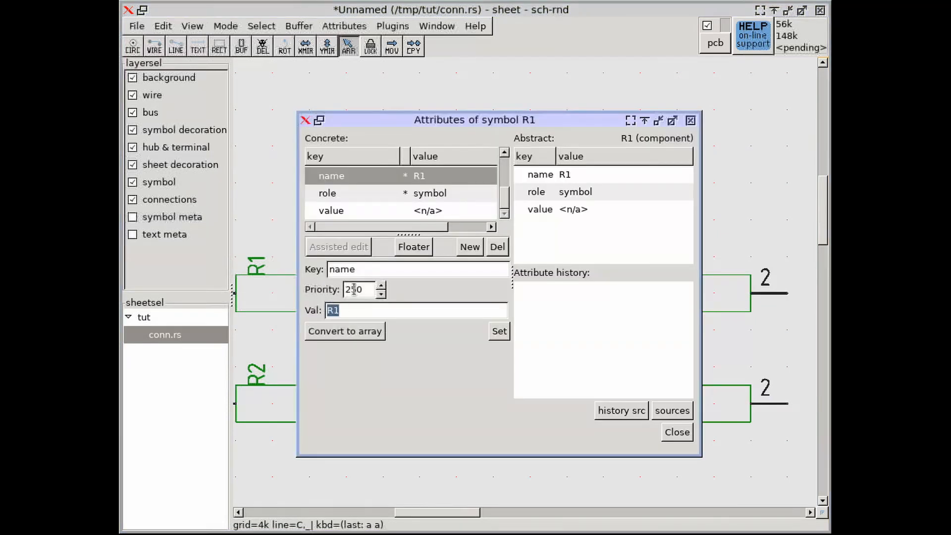
left_click(469, 247)
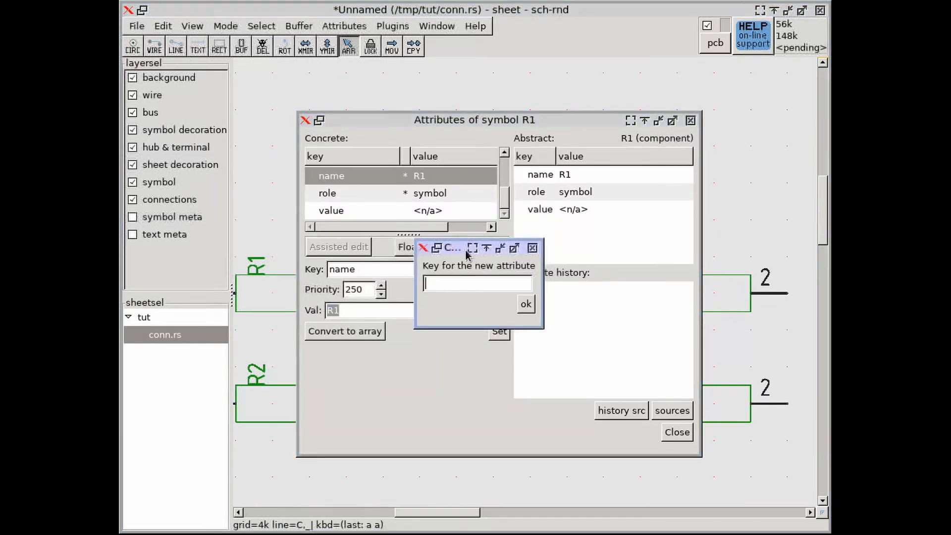
type("connect")
left_click(526, 304)
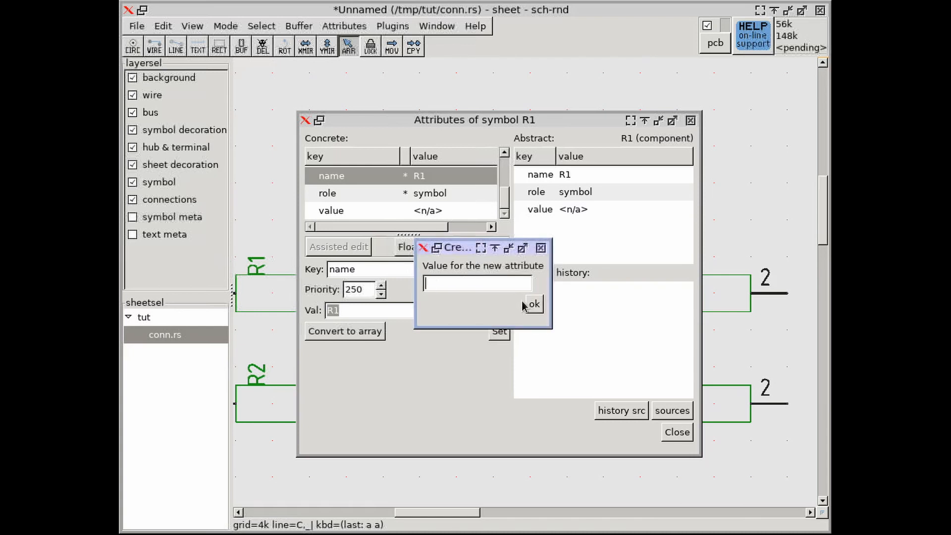
left_click(533, 304)
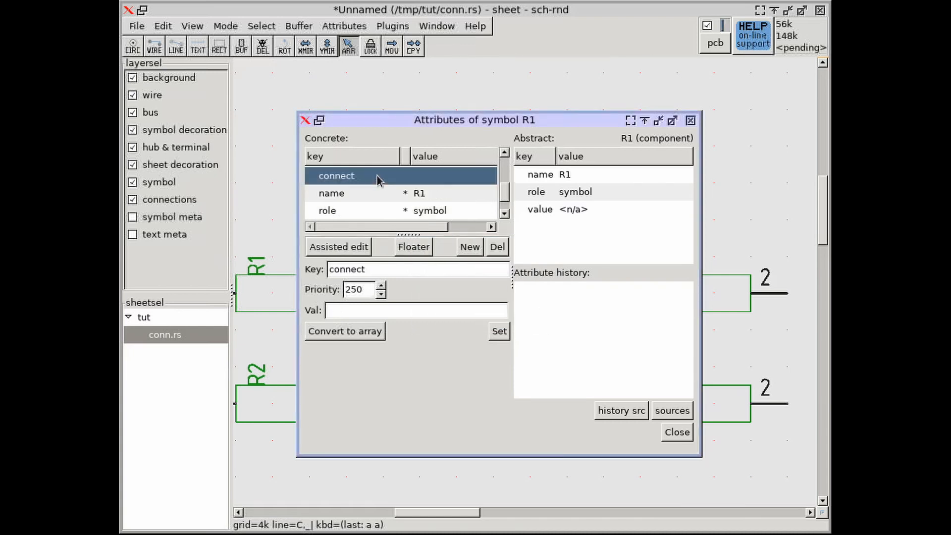
left_click(366, 336)
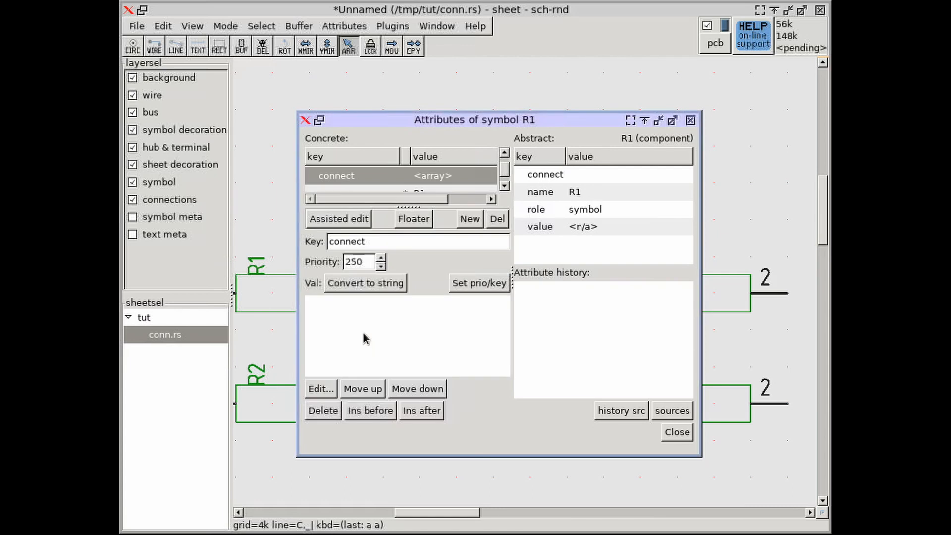
Add an entry to R1's symbol connect list that ties terminal 2 to the network foobar.
left_click(333, 221)
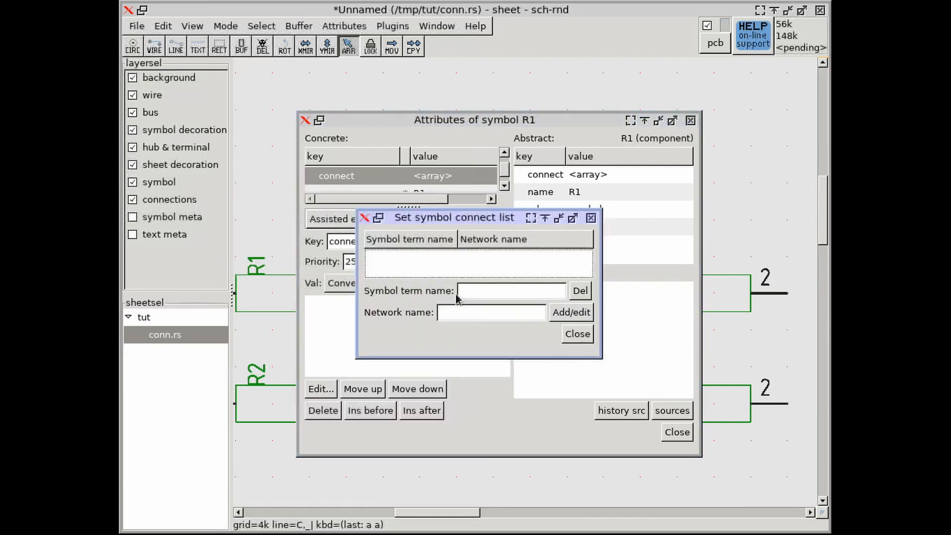
left_click(470, 291)
type("2")
left_click(469, 312)
type("foobar")
left_click(571, 312)
left_click(578, 334)
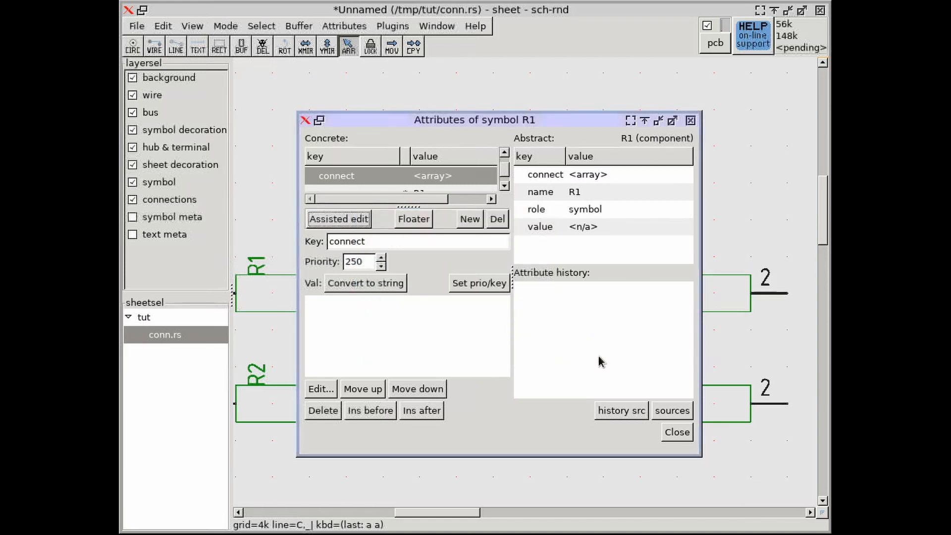
left_click(677, 433)
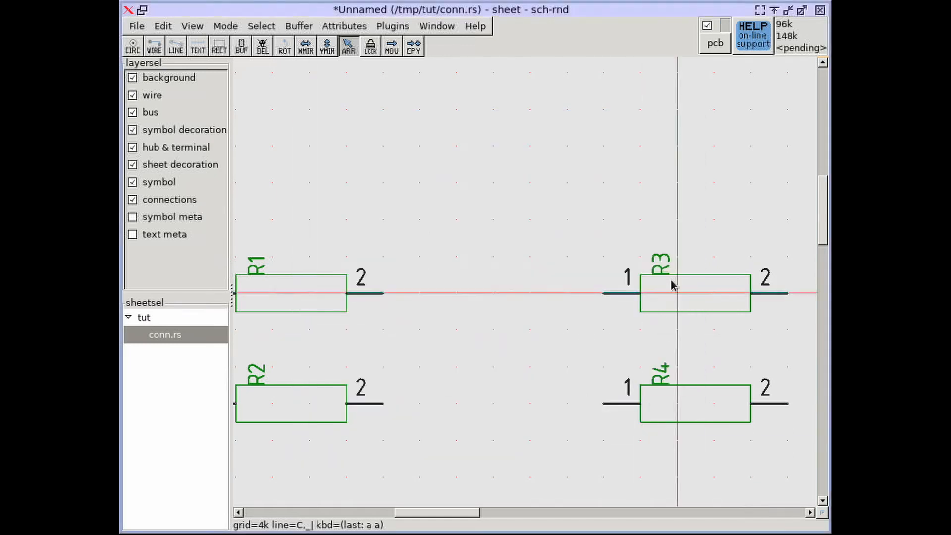
Add a new empty attribute with the key connect to symbol R3 and convert it to an array.
key("a")
key("a")
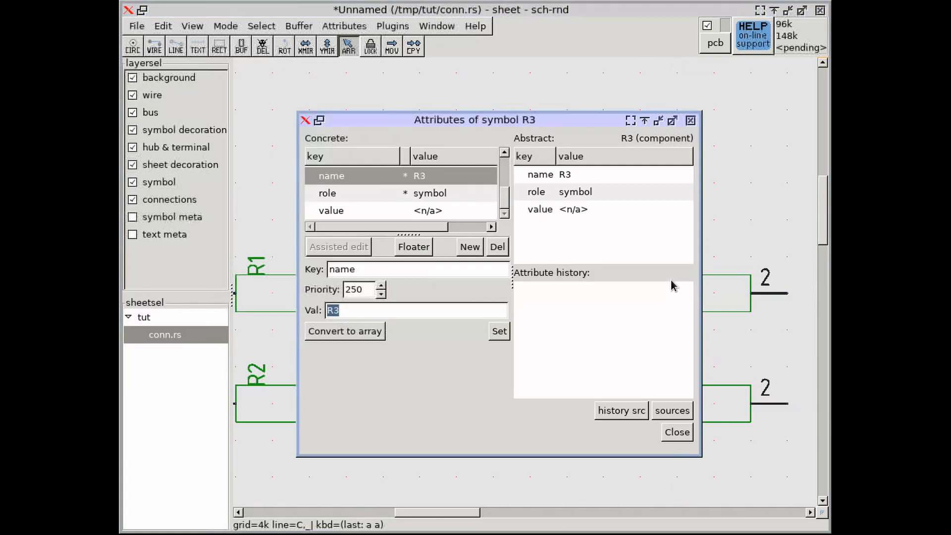
left_click(469, 247)
type("connec")
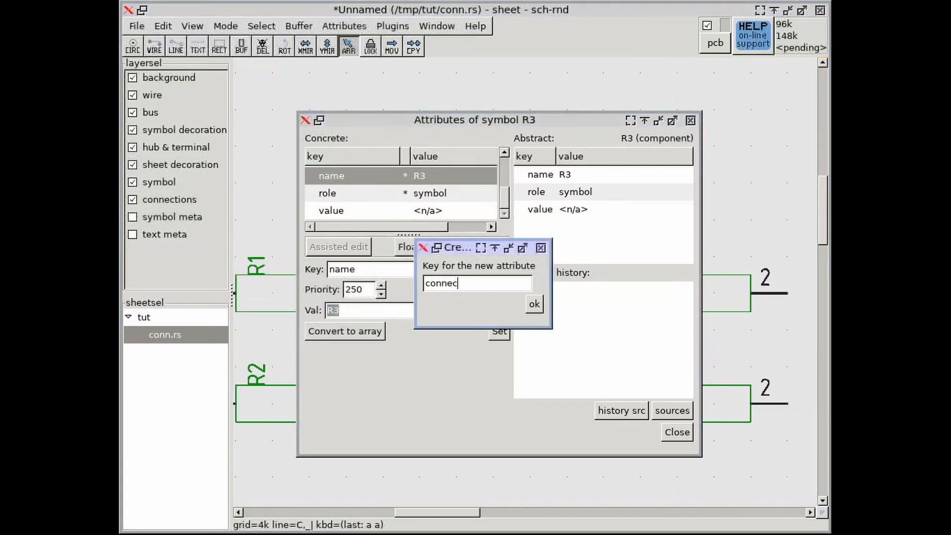
key("Return")
key("Return")
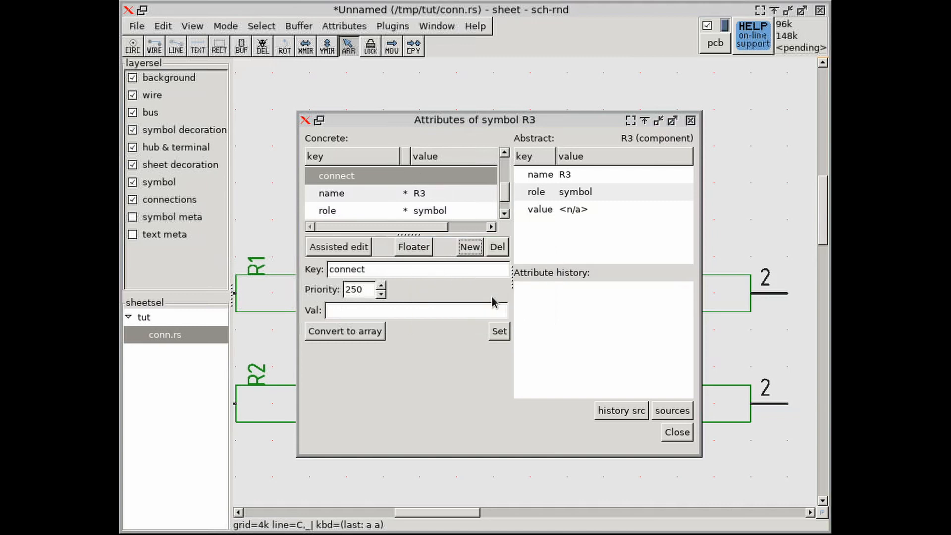
left_click(354, 329)
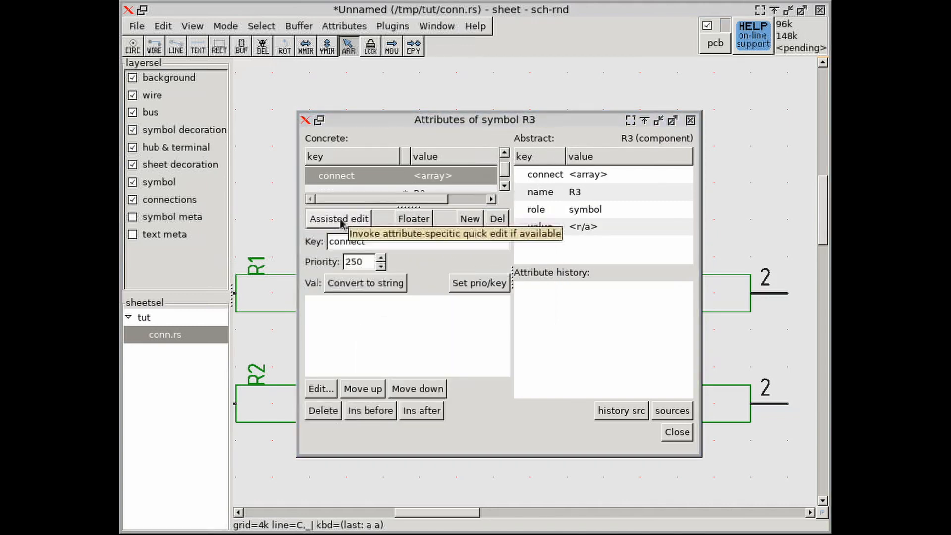
Add an entry to R3's symbol connect list that ties terminal 1 to the network foobar.
left_click_drag(409, 206, 415, 262)
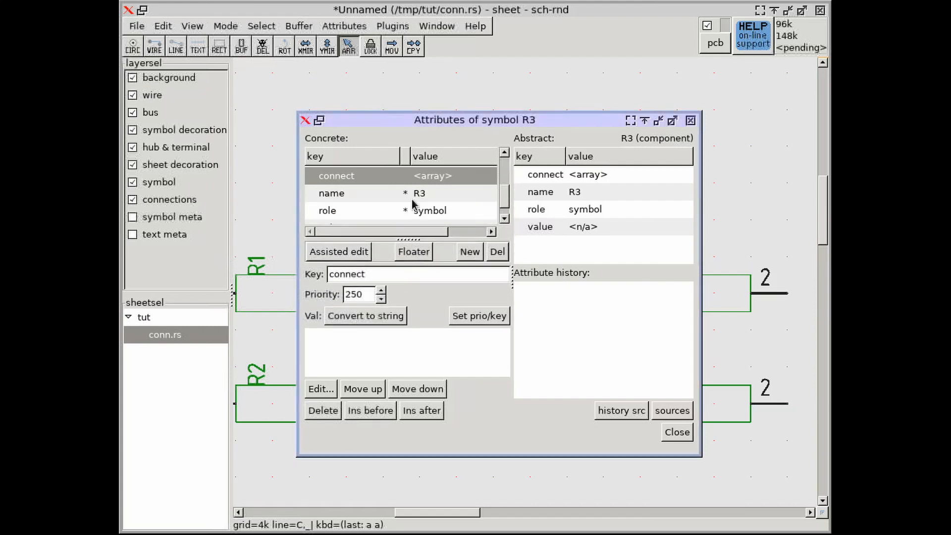
left_click(358, 253)
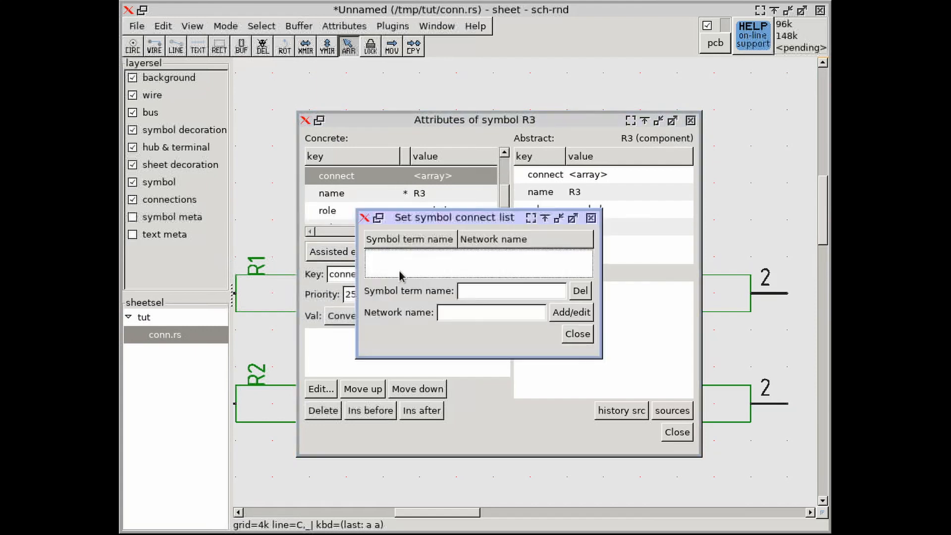
left_click(473, 289)
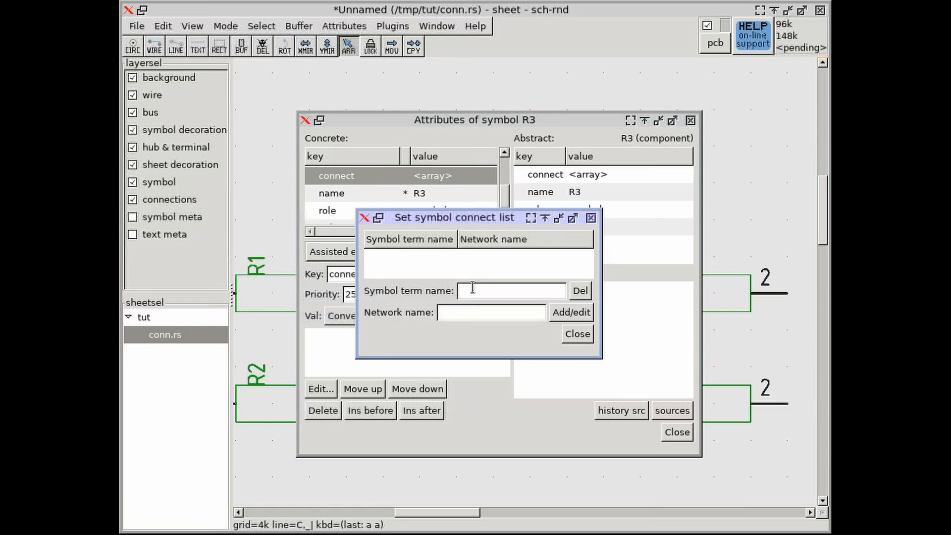
type("1")
left_click(469, 312)
type("foobar")
left_click(571, 312)
left_click(578, 334)
left_click(678, 434)
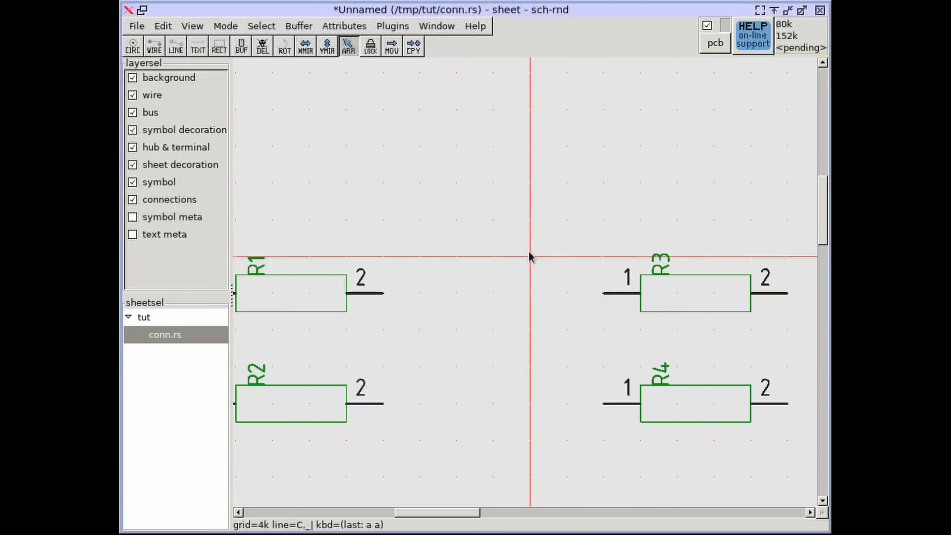
Inspect the net foobar and its connected ports in the abstract model.
key("w")
key("a")
left_click(456, 129)
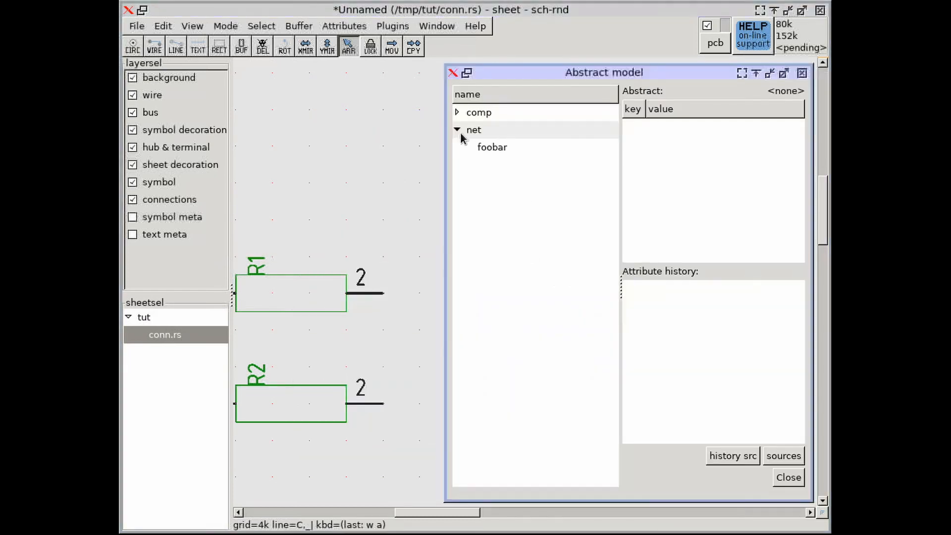
left_click(491, 155)
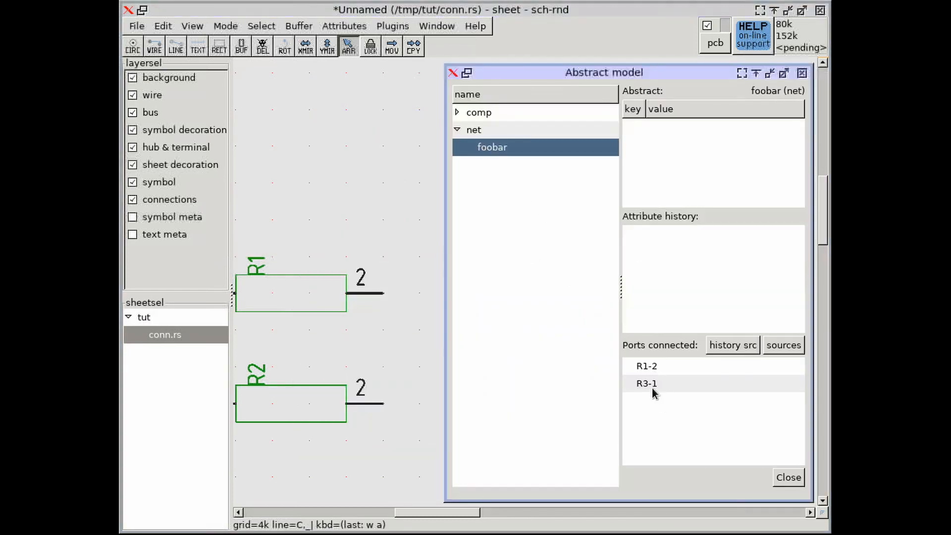
left_click(788, 477)
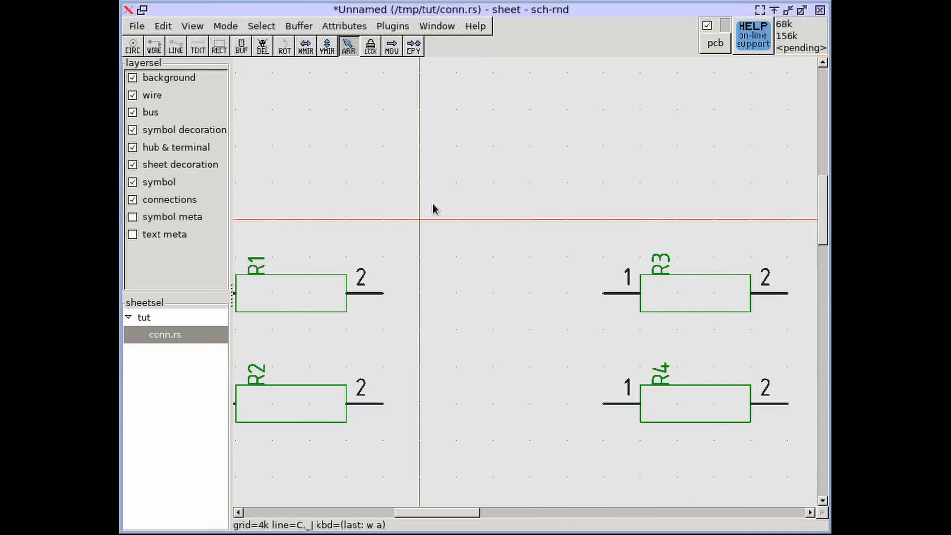
Draw a horizontal wire stub about 12k long from R2 terminal 2 towards R4.
left_click(154, 46)
left_click(394, 391)
left_click(481, 396)
key("Escape")
key("Escape")
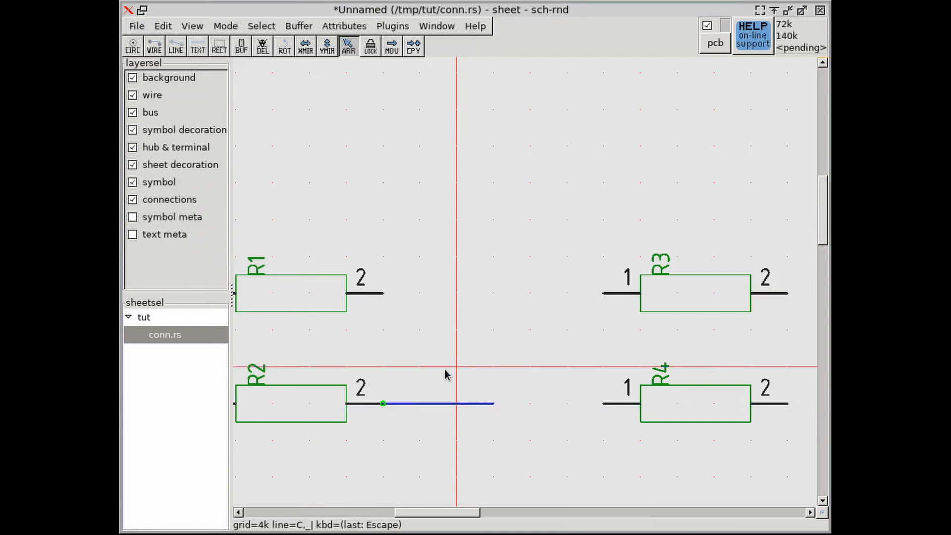
Name the wire stub at R2 foobar and add a floater showing its name on the sheet.
key("a")
key("a")
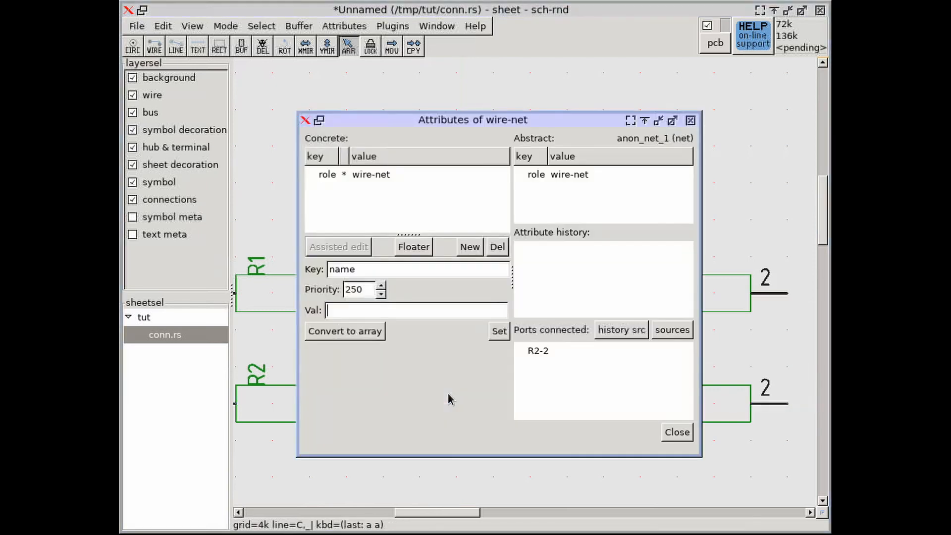
left_click(404, 313)
type("foobar")
key("Return")
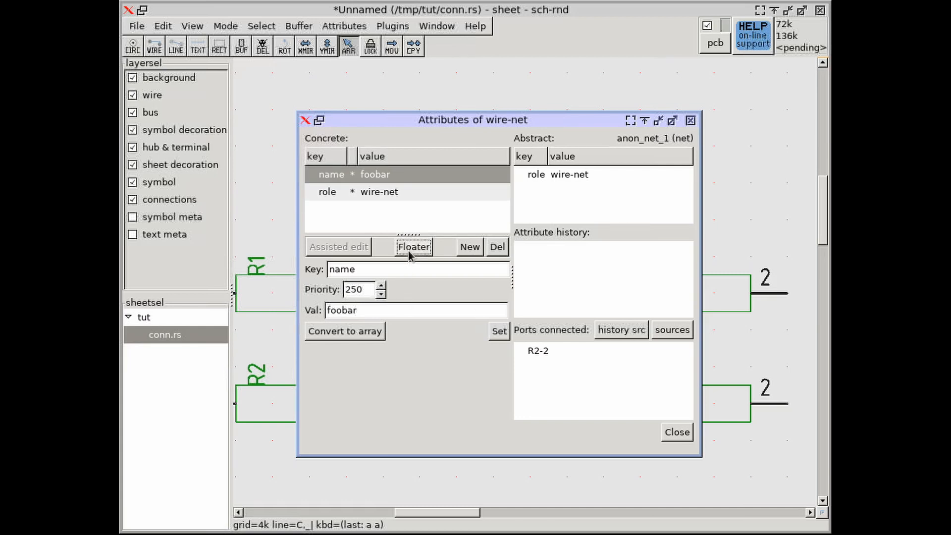
left_click(676, 433)
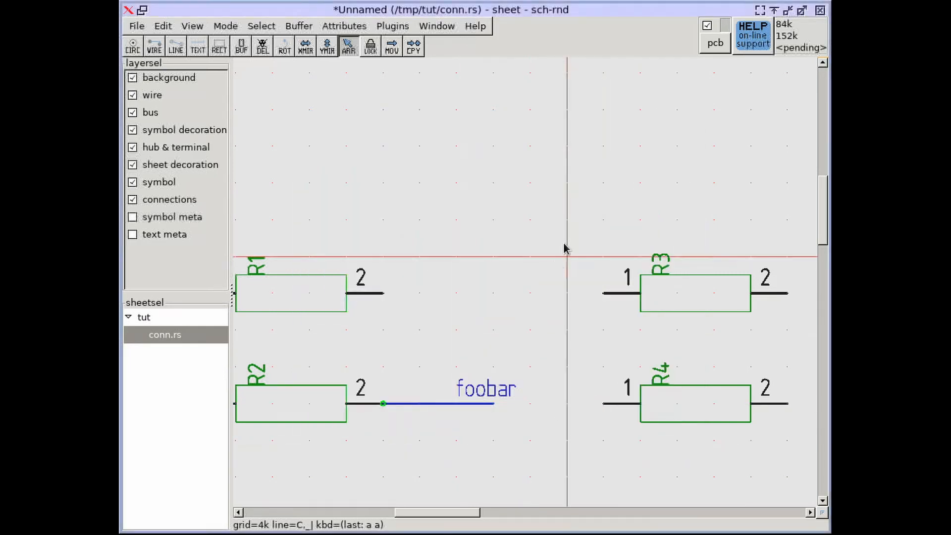
Check in the abstract model which ports the net foobar connects with the named R2 wire included.
key("w")
key("a")
left_click(458, 131)
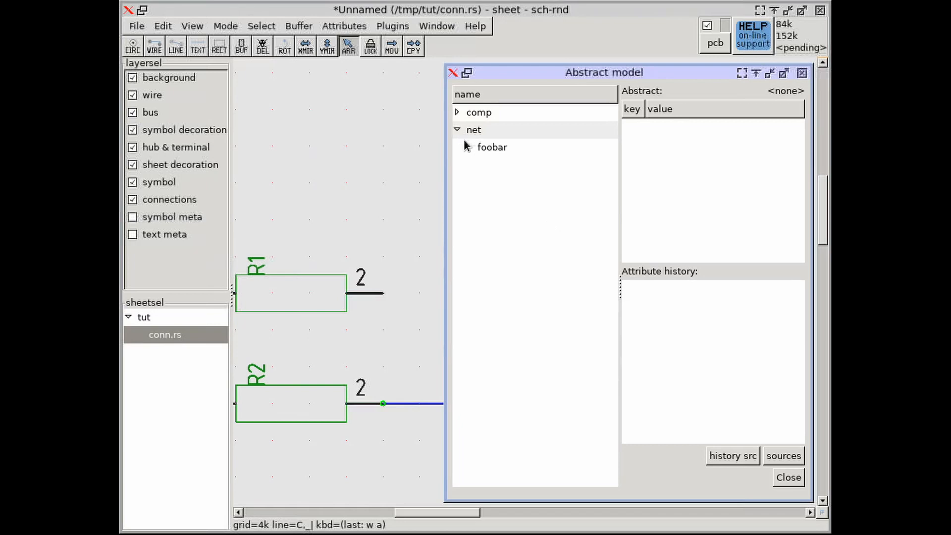
left_click(485, 147)
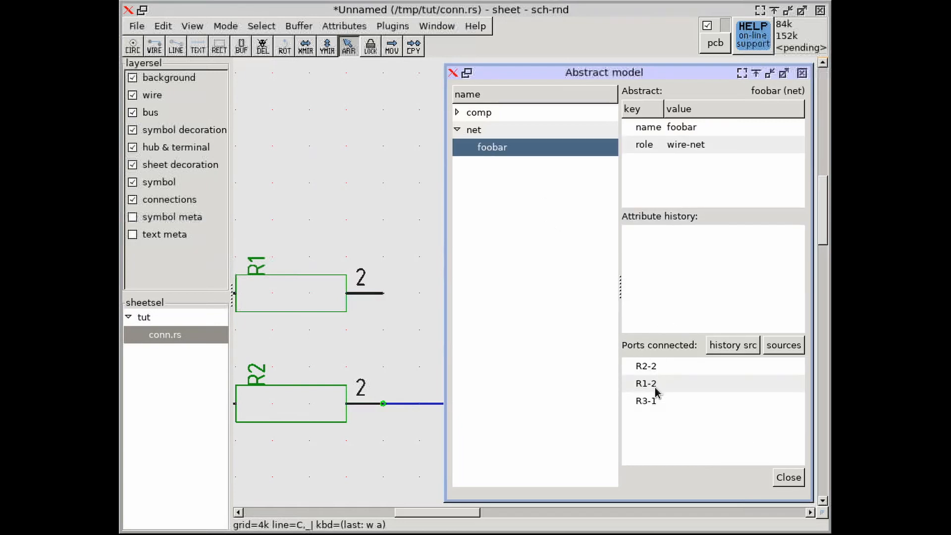
left_click(788, 478)
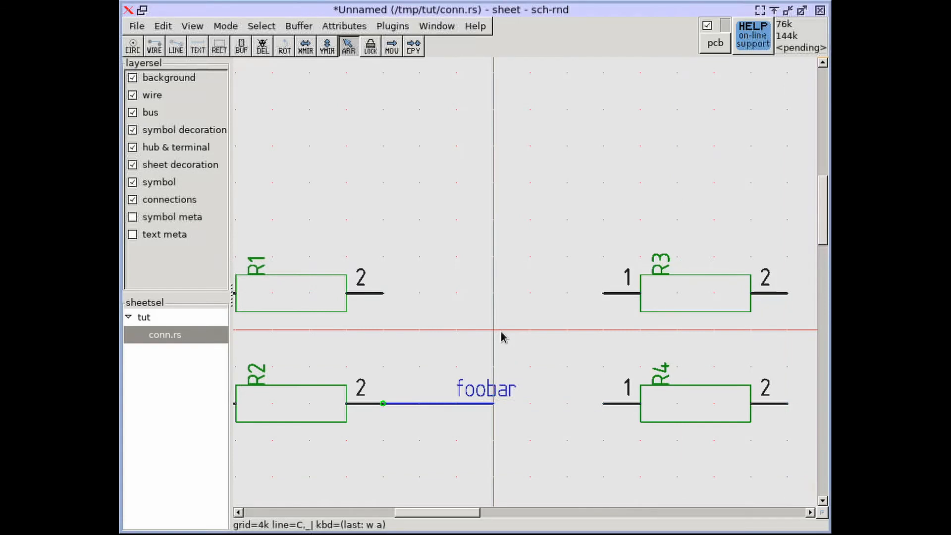
Revert the sheet to its saved version and place two vcc.ry power symbols from the symbol library above the gap between R1 and R3.
key("f")
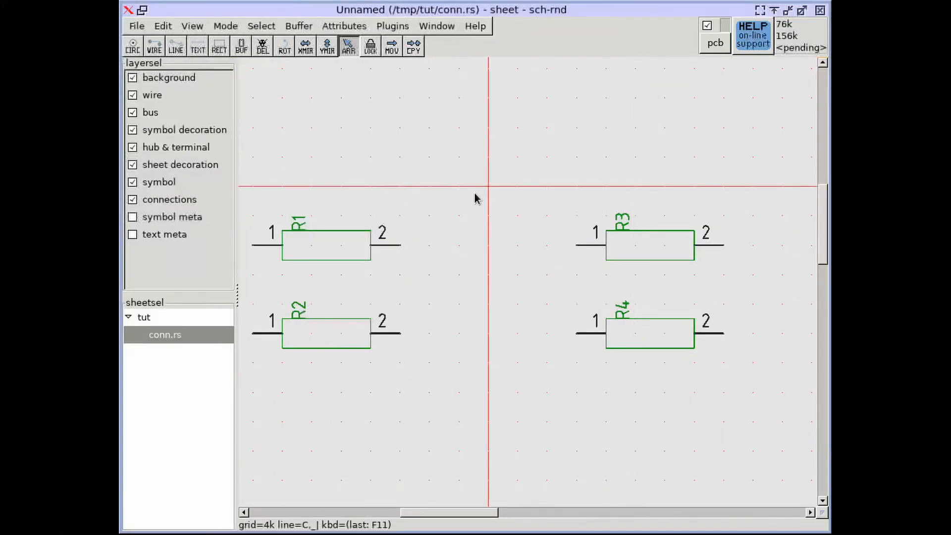
key("w")
key("l")
left_click(570, 417)
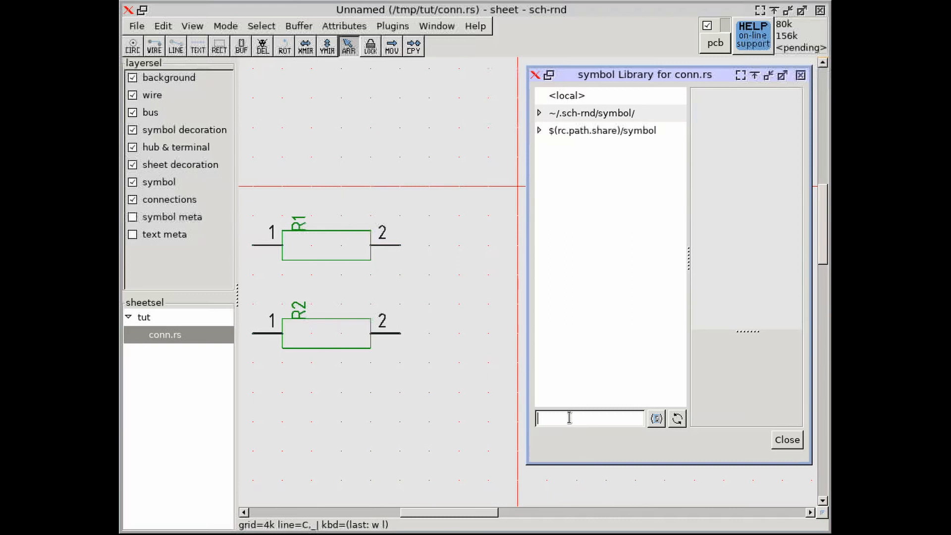
type("vcc")
left_click(576, 135)
left_click(430, 202)
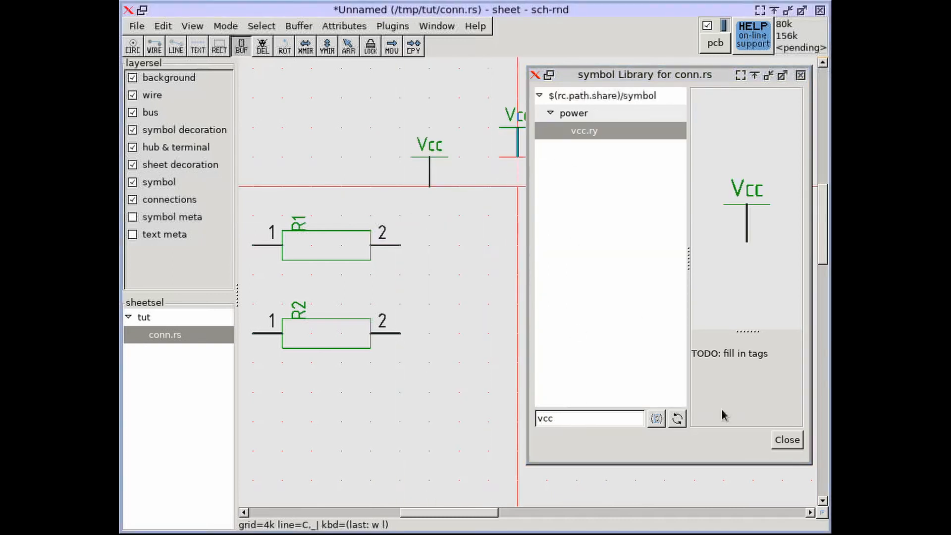
left_click(787, 440)
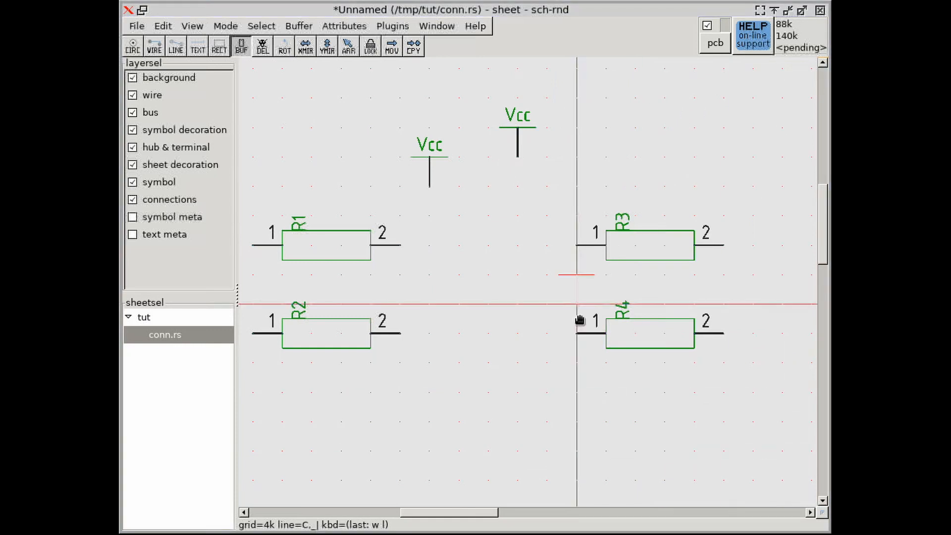
Wire R1 terminal 2 to the Vcc symbol nearer R1, and R3 terminal 1 to the other Vcc symbol.
left_click(154, 46)
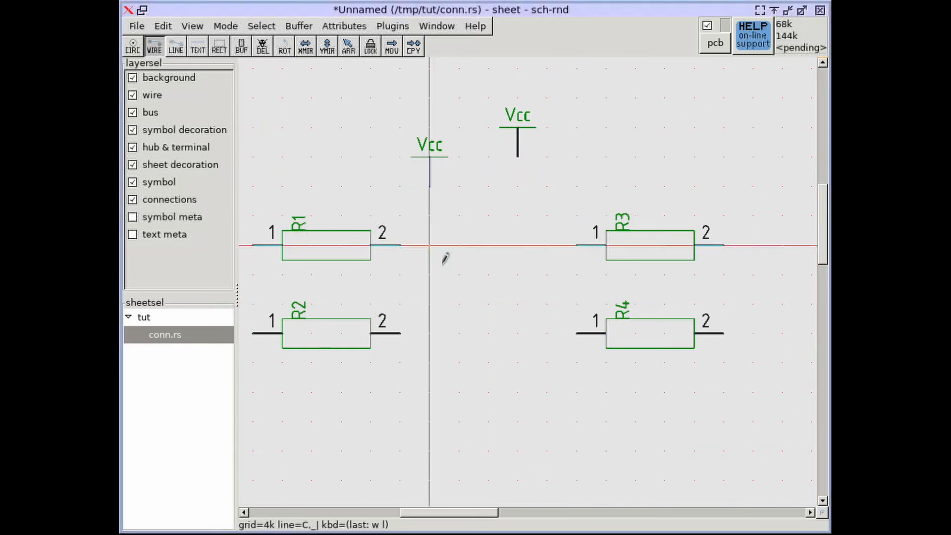
left_click(401, 245)
left_click(429, 187)
key("Escape")
left_click(576, 244)
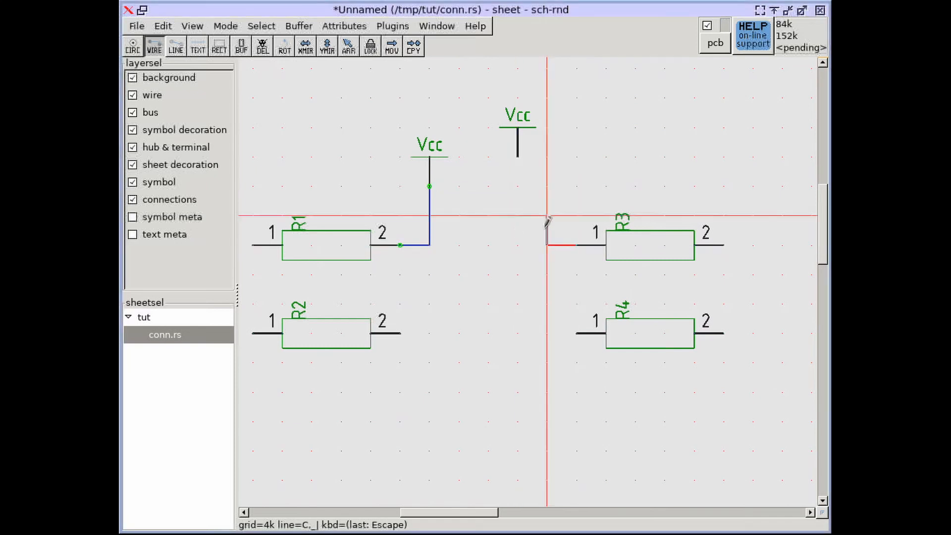
left_click(518, 158)
key("Escape")
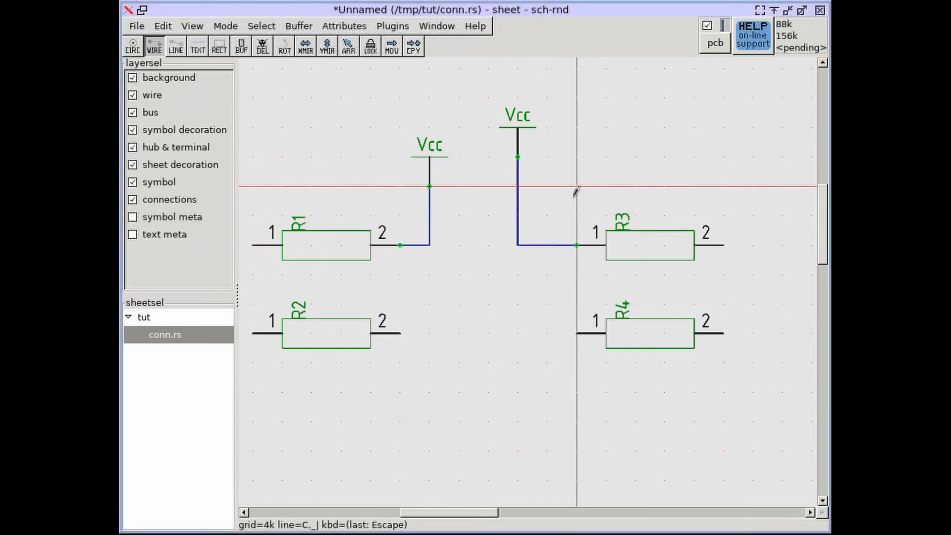
Check in the abstract model which ports the Vcc net connects.
key("w")
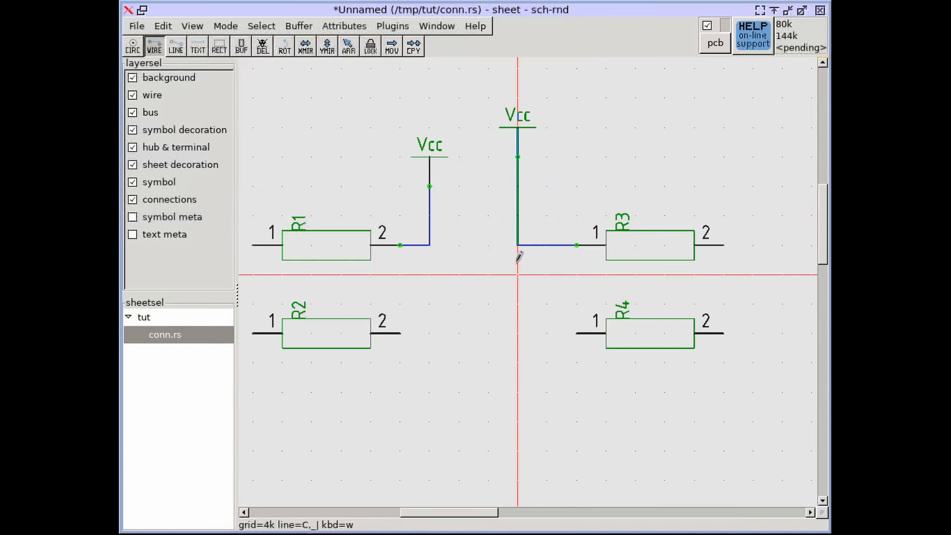
key("a")
left_click(457, 130)
left_click(487, 149)
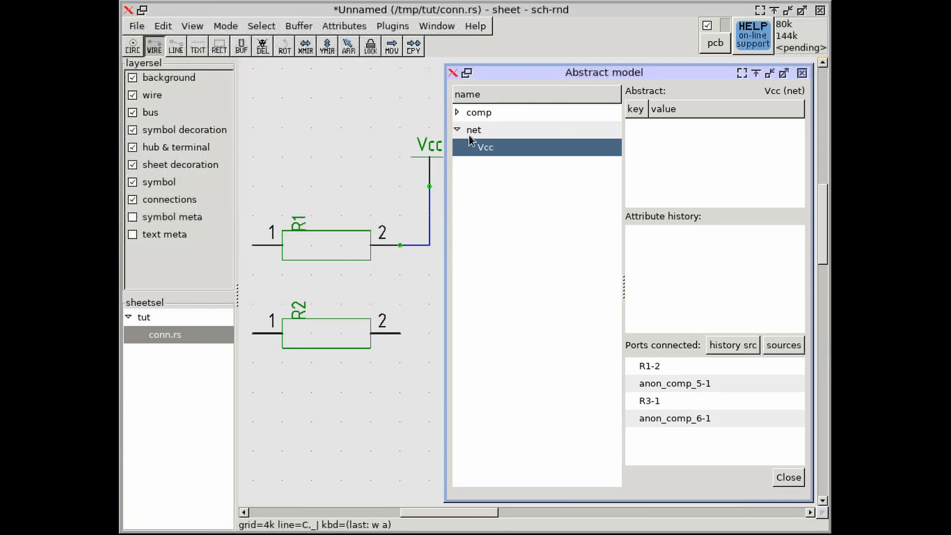
left_click(788, 478)
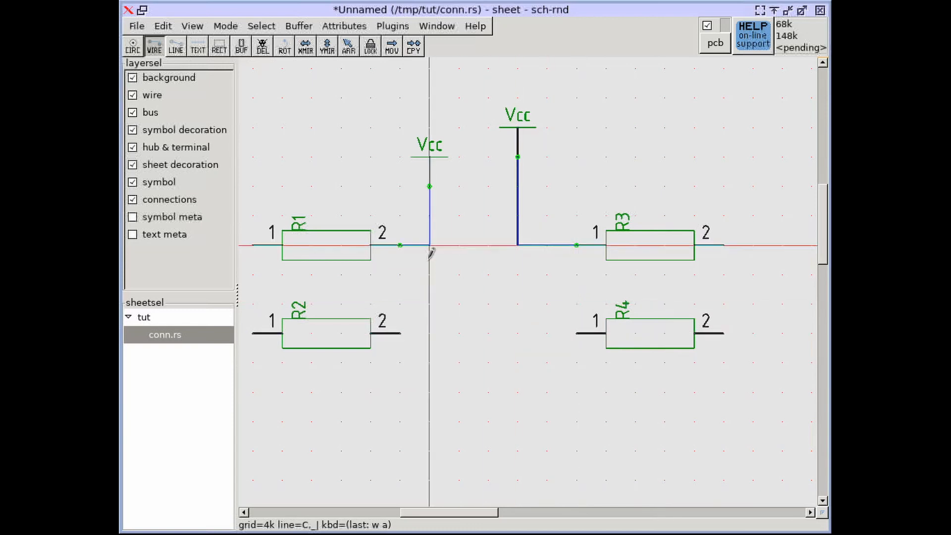
Revert the sheet to its saved version and place a rail.ry power symbol from the symbol library above the gap between R1 and R3.
key("f")
key("r")
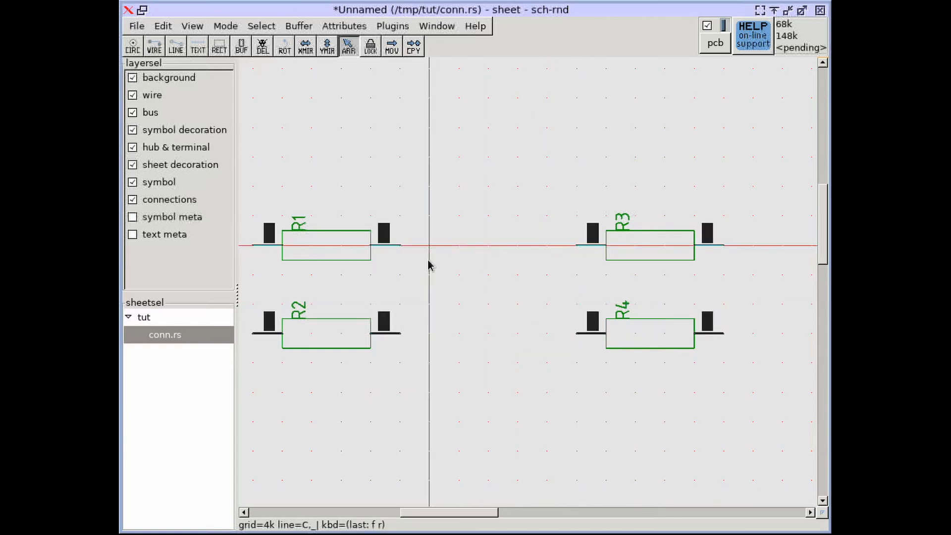
key("w")
key("l")
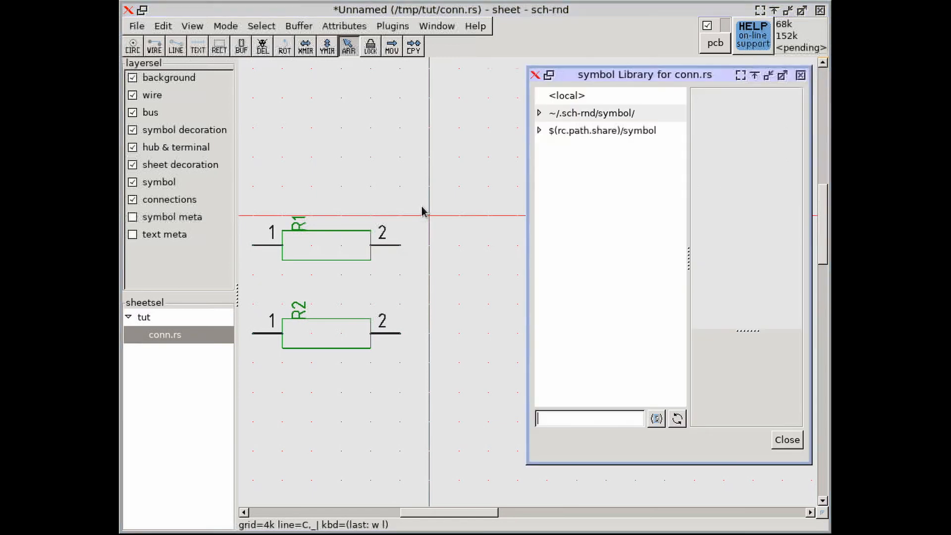
type("rail")
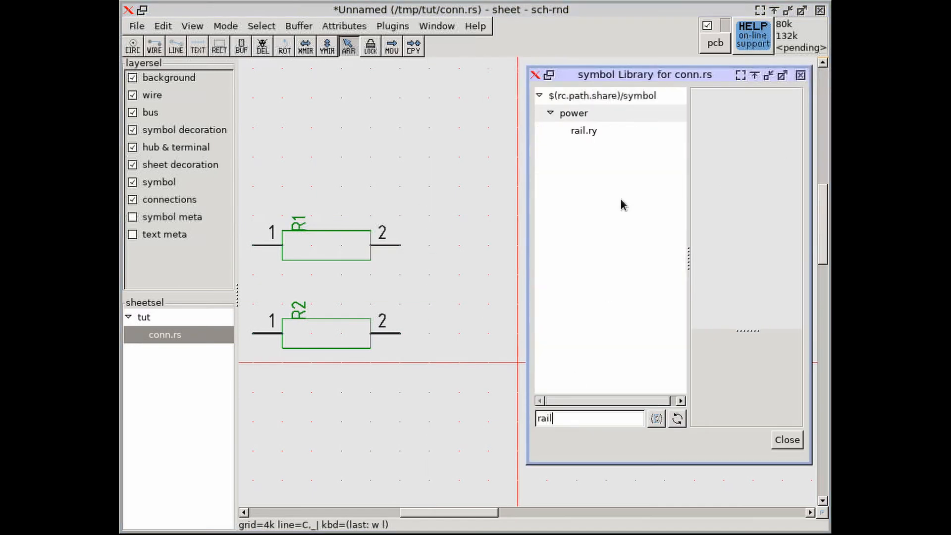
left_click(587, 131)
left_click(456, 195)
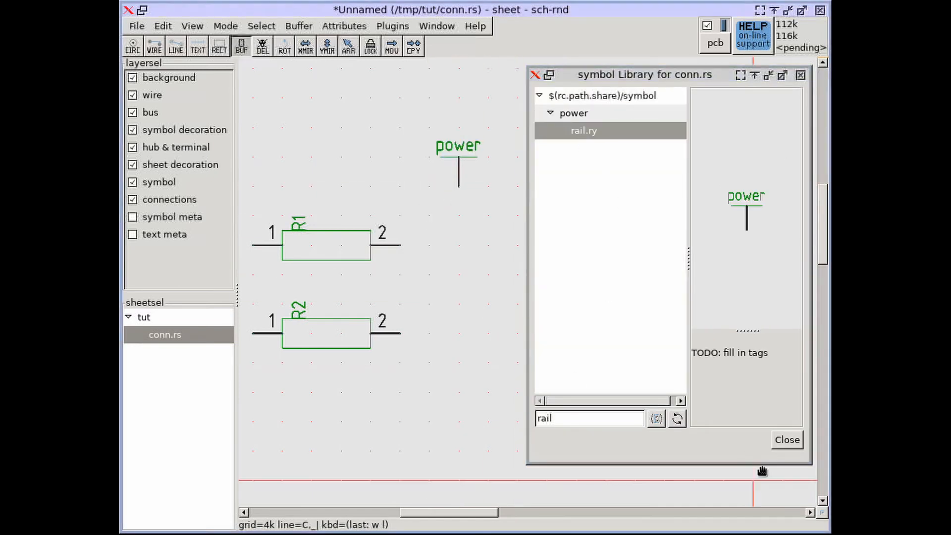
left_click(787, 440)
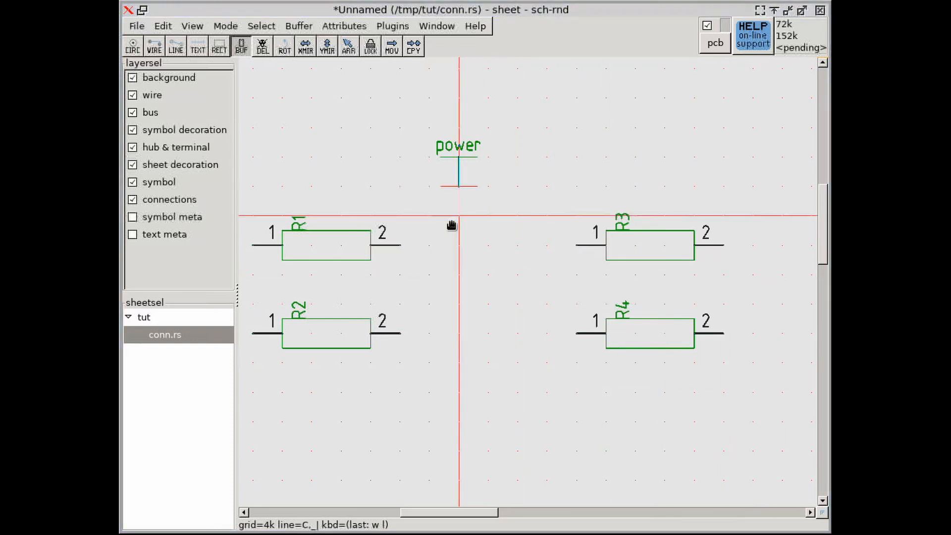
left_click(176, 49)
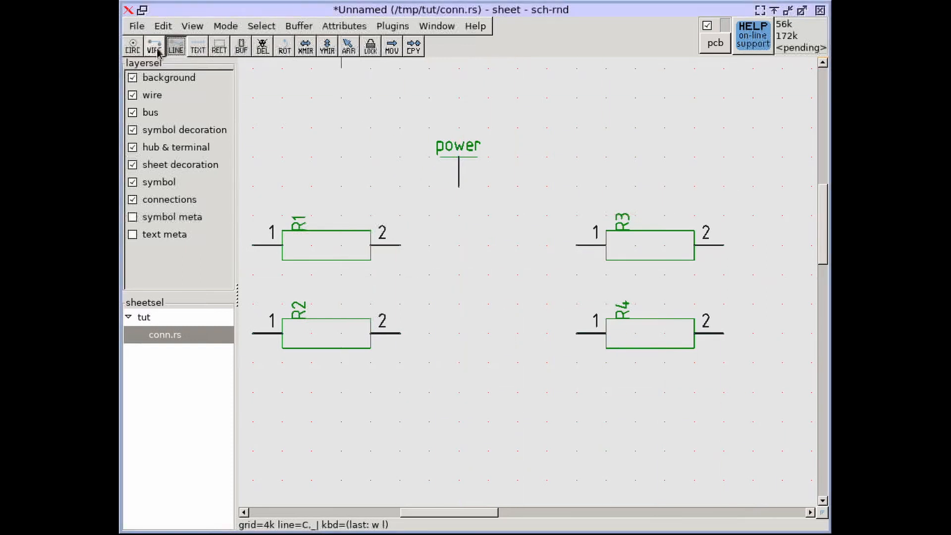
key("Escape")
left_click(460, 168)
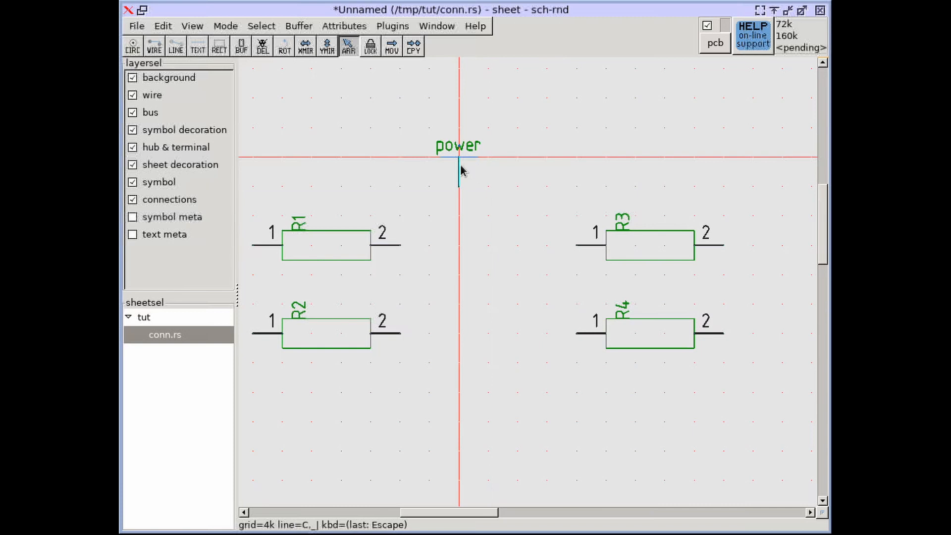
key("a")
key("a")
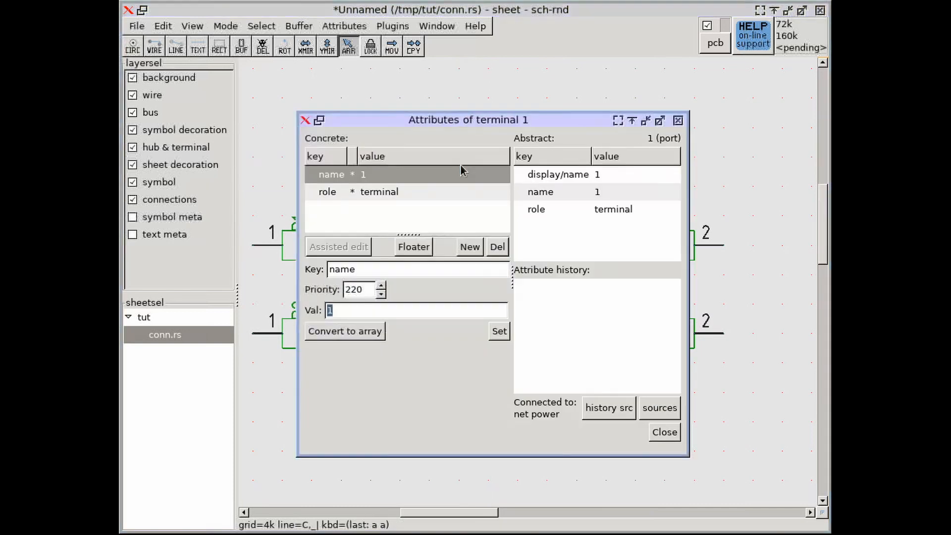
left_click(677, 436)
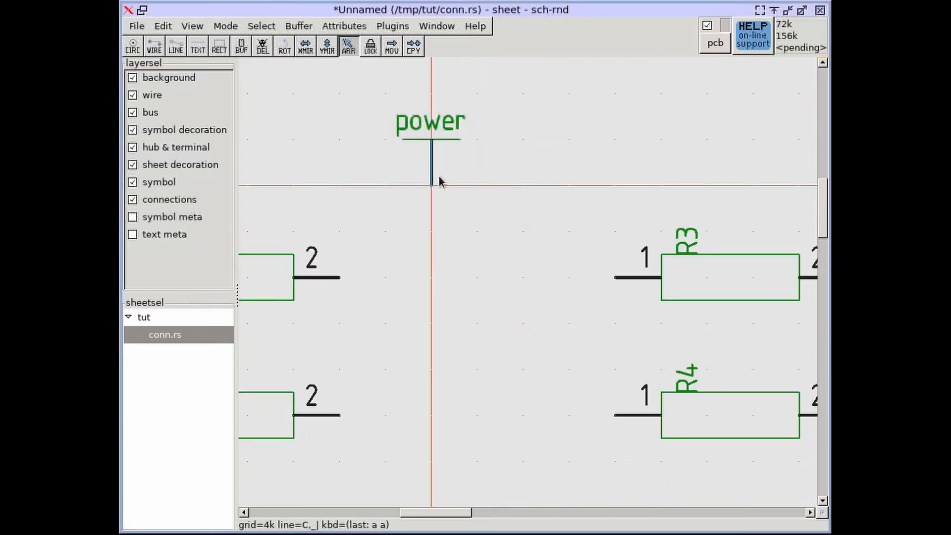
key("a")
key("a")
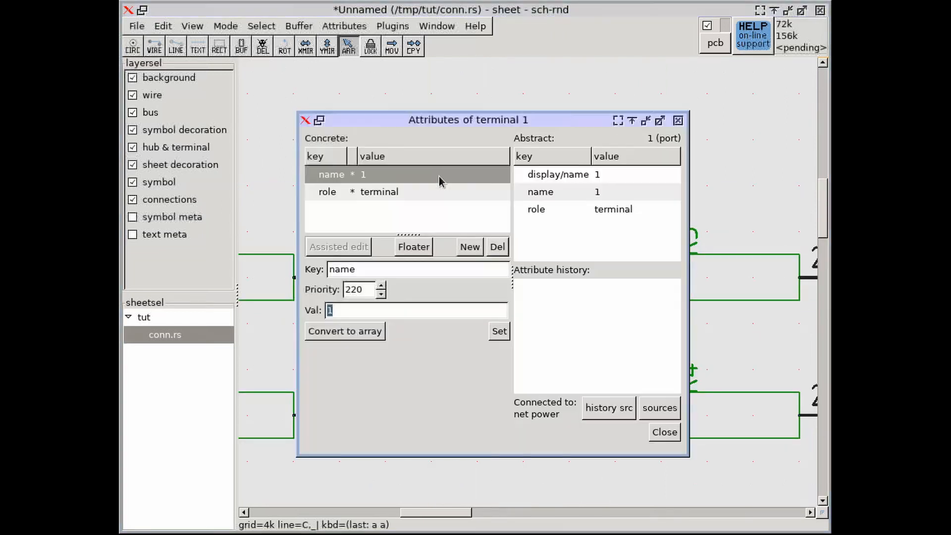
left_click(665, 433)
Reduce the grid to 1k and set the power symbol's rail attribute to mypower.
key("bracketleft")
key("bracketleft")
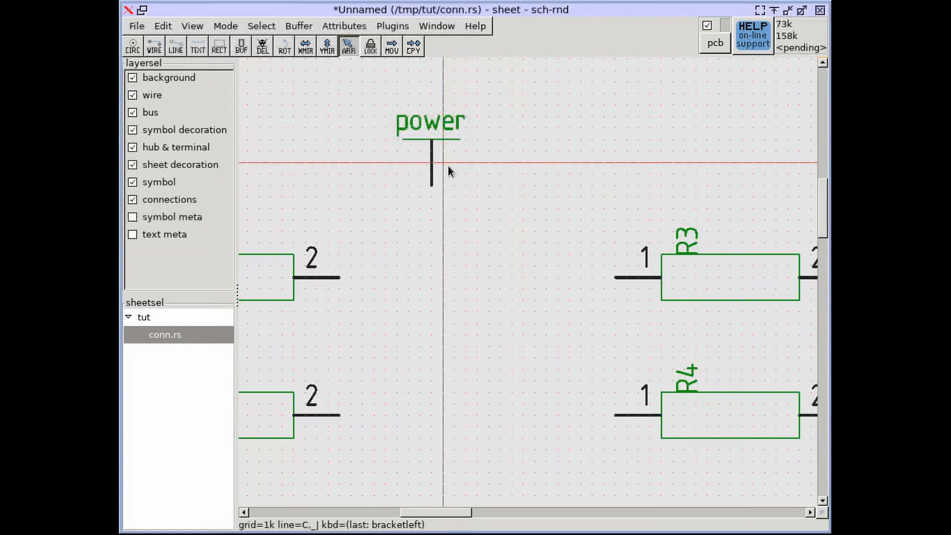
key("a")
key("a")
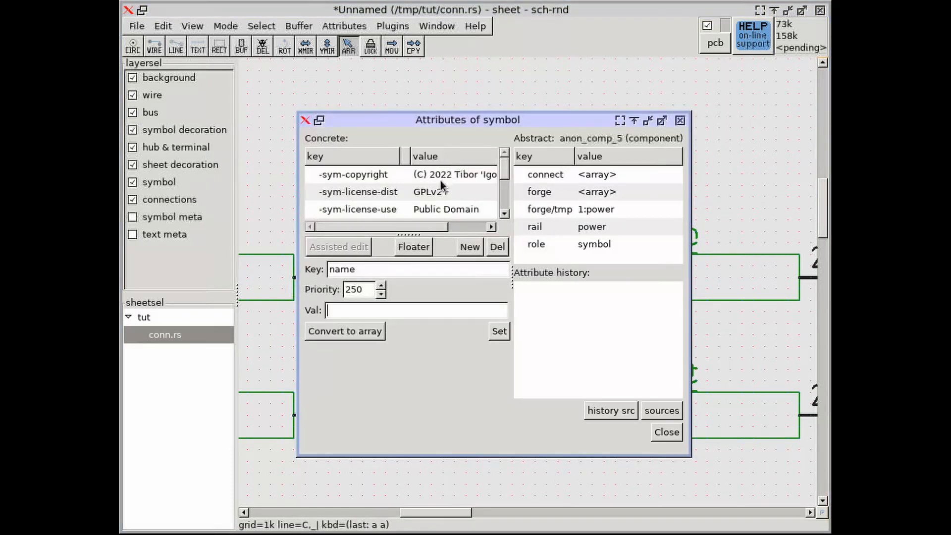
left_click_drag(425, 239, 425, 306)
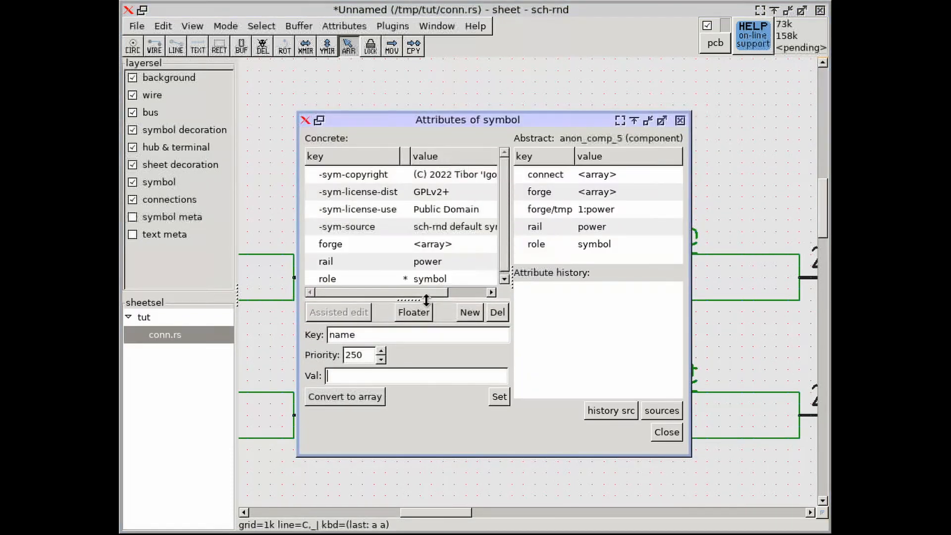
left_click(417, 268)
left_click_drag(386, 380, 282, 367)
key("m")
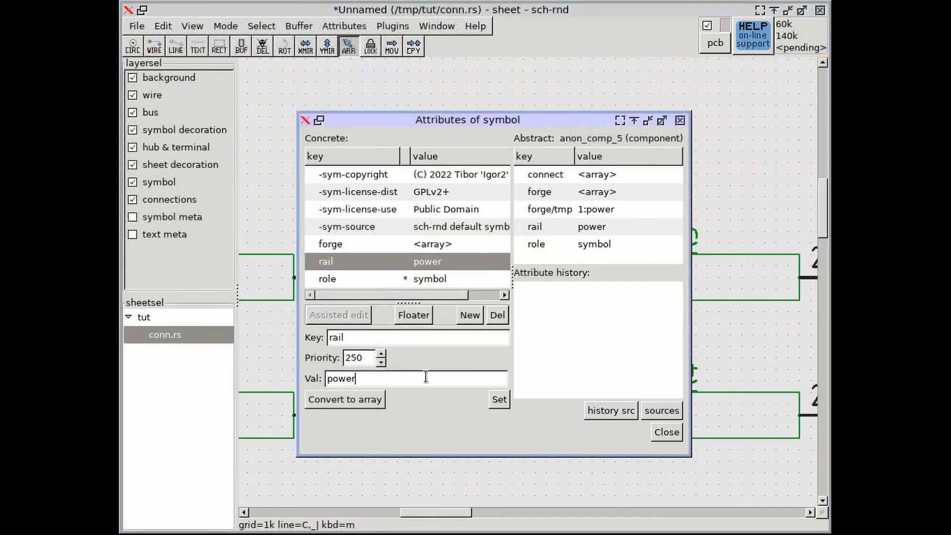
type("mypower")
key("Return")
left_click(669, 432)
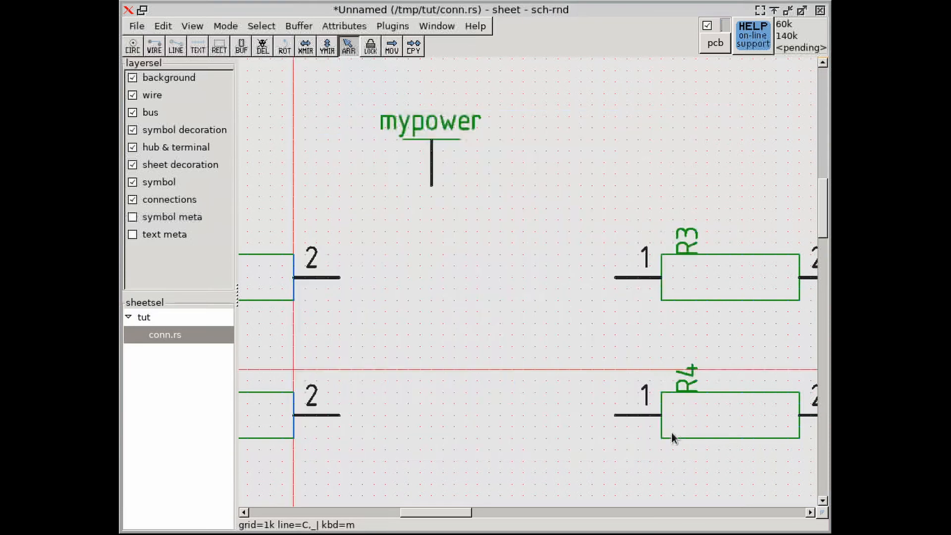
Copy the mypower symbol and place the duplicate level with the original, on the side nearer R3.
left_click(432, 161)
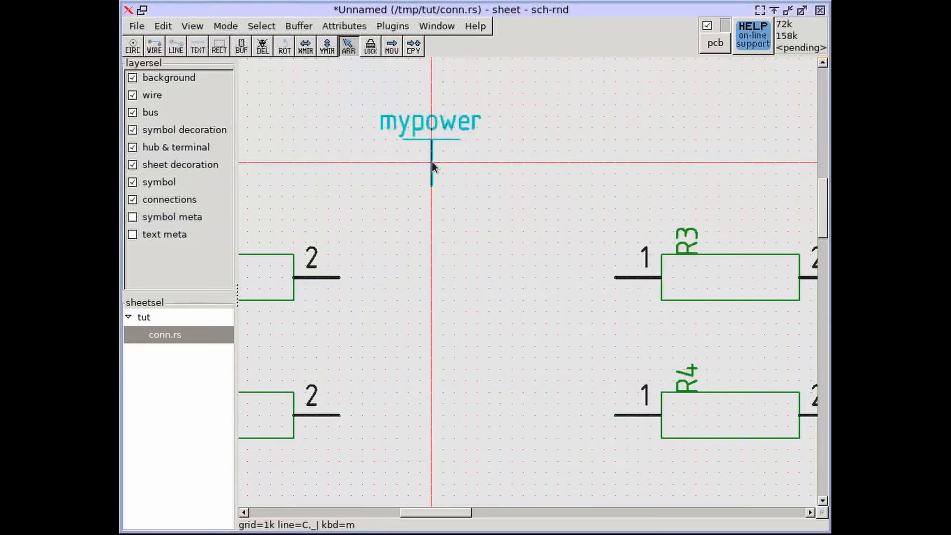
key("e")
key("c")
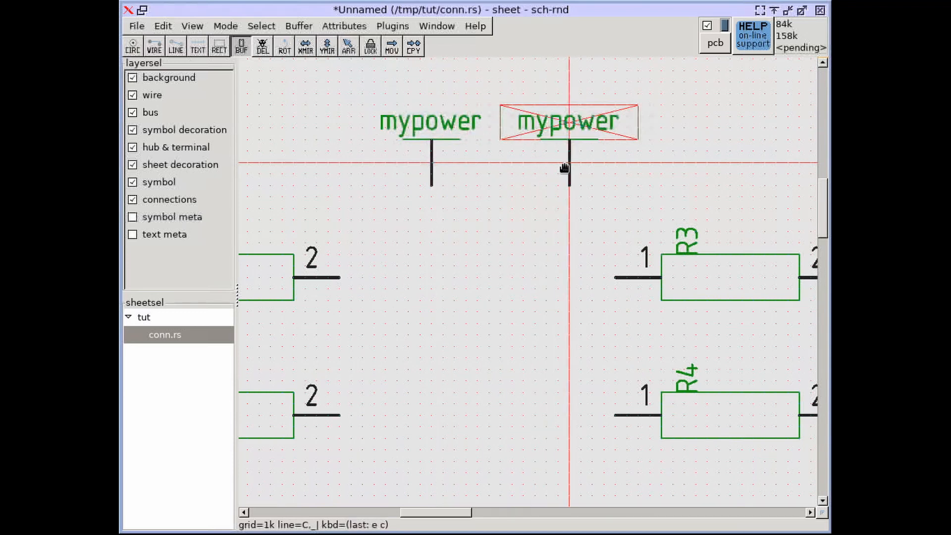
left_click(565, 165)
key("Escape")
Wire R1 terminal 2 to the original mypower symbol, and R3 terminal 1 to its copy.
left_click(154, 46)
left_click(339, 277)
left_click(432, 186)
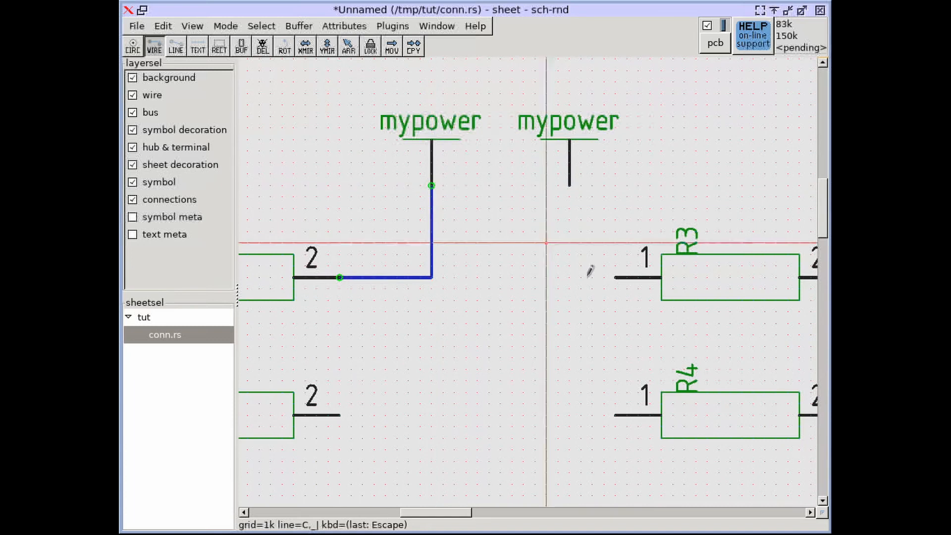
left_click(614, 277)
left_click(570, 186)
key("Escape")
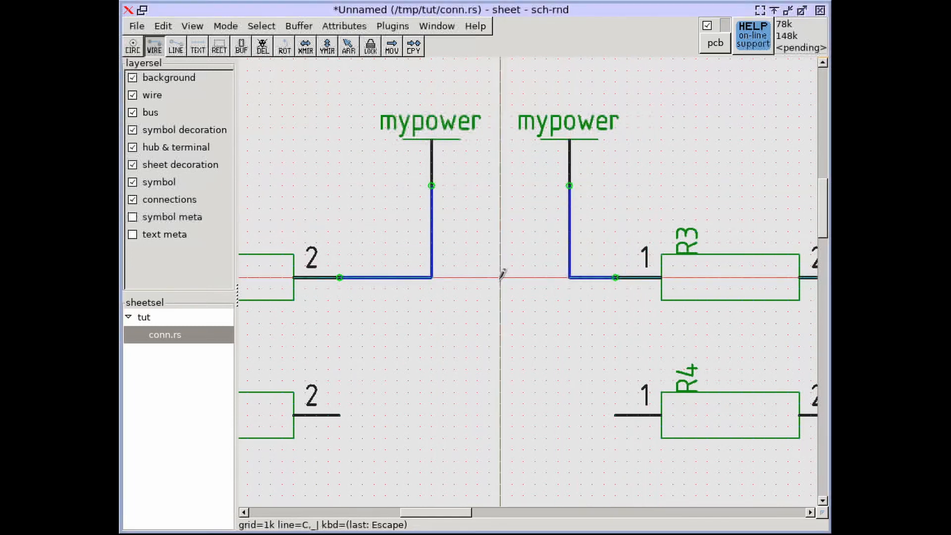
Check in the abstract model which ports the mypower net connects.
key("w")
key("a")
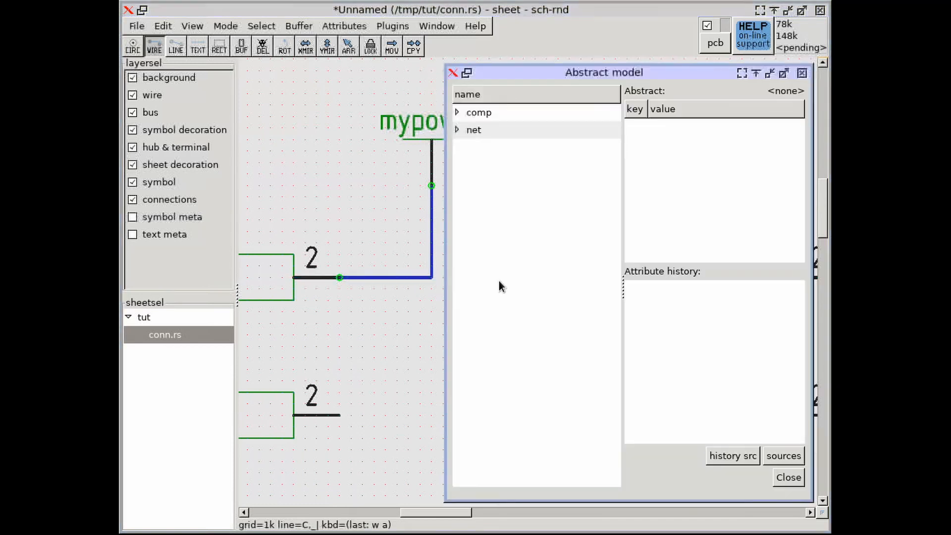
left_click(457, 130)
left_click(481, 148)
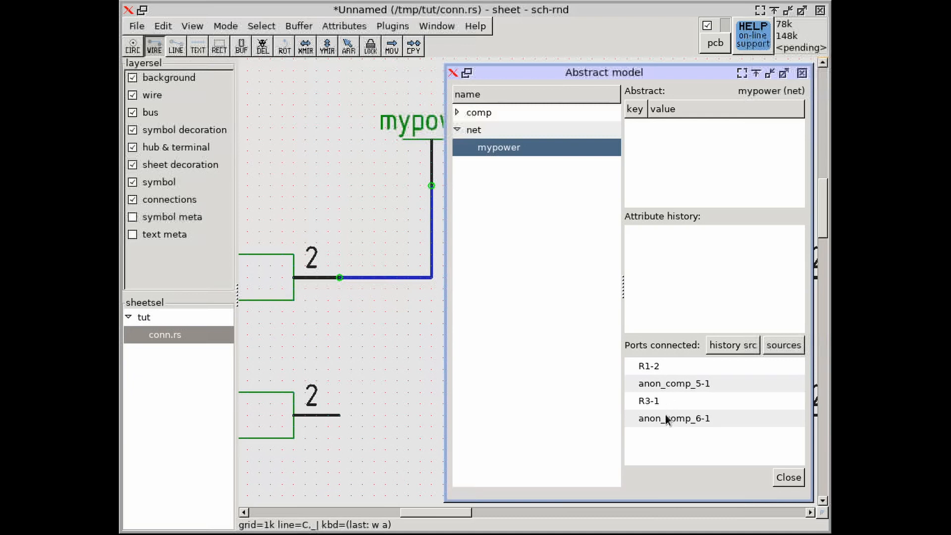
left_click(787, 477)
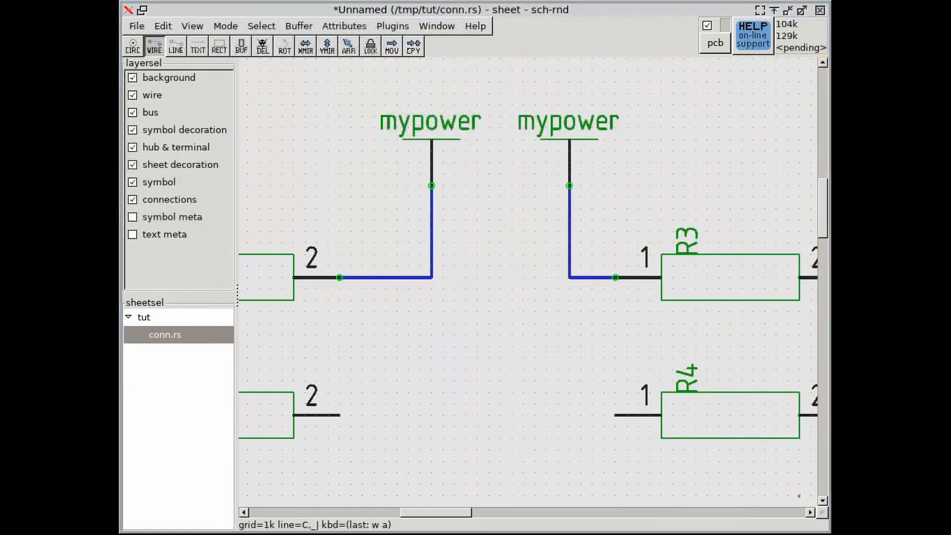